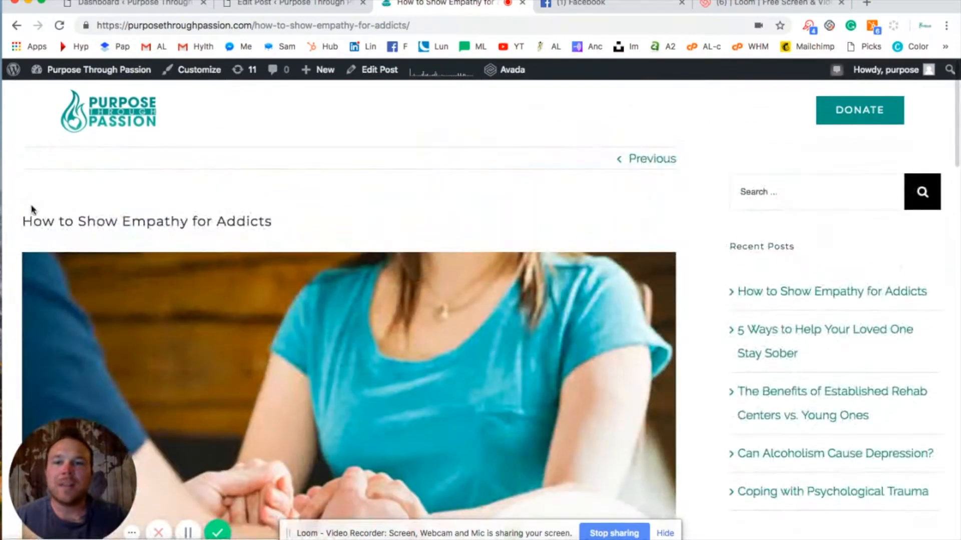
Examine the published post's title, featured image, introduction and "What's Behind Addiction?" heading.
left_click_drag(22, 220, 283, 227)
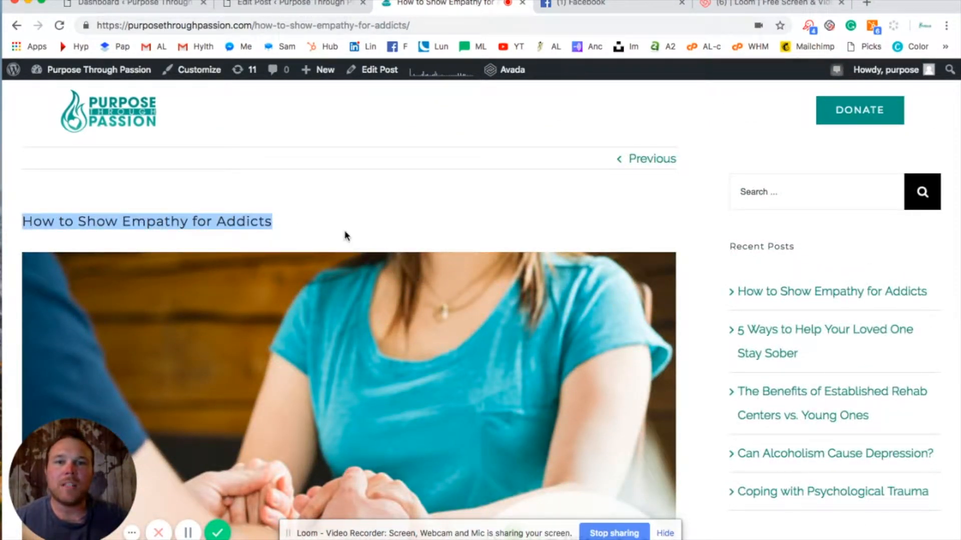
scroll(345, 235, "down", 3)
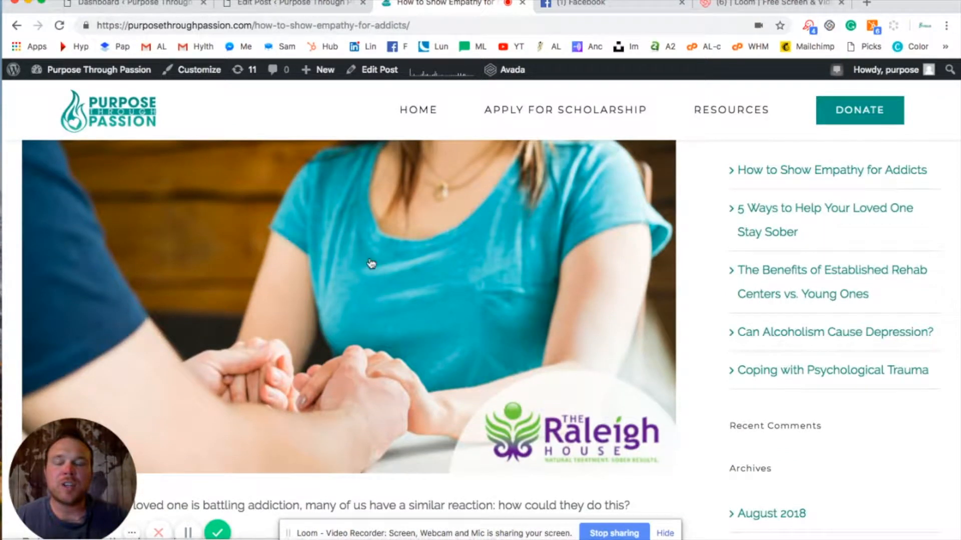
scroll(370, 264, "up", 3)
scroll(450, 310, "down", 3)
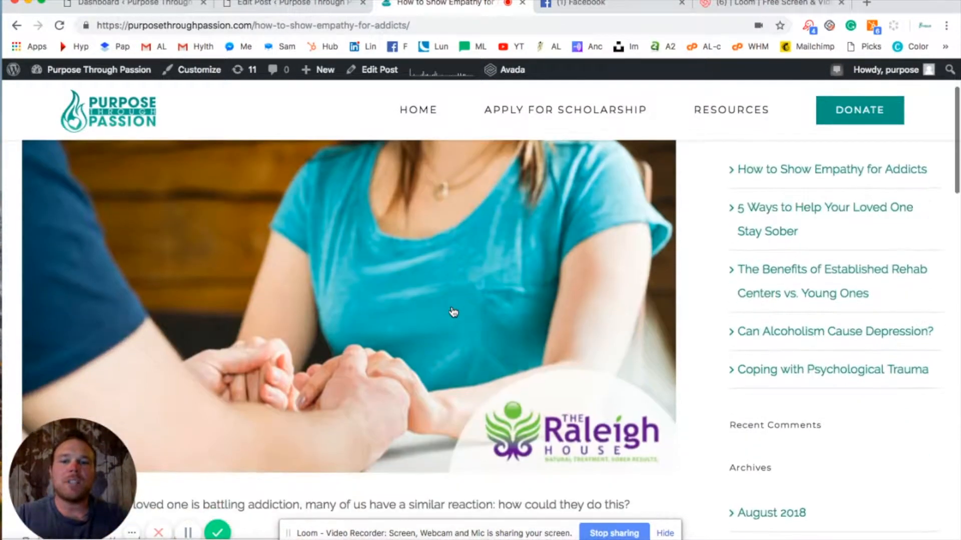
scroll(450, 312, "up", 1)
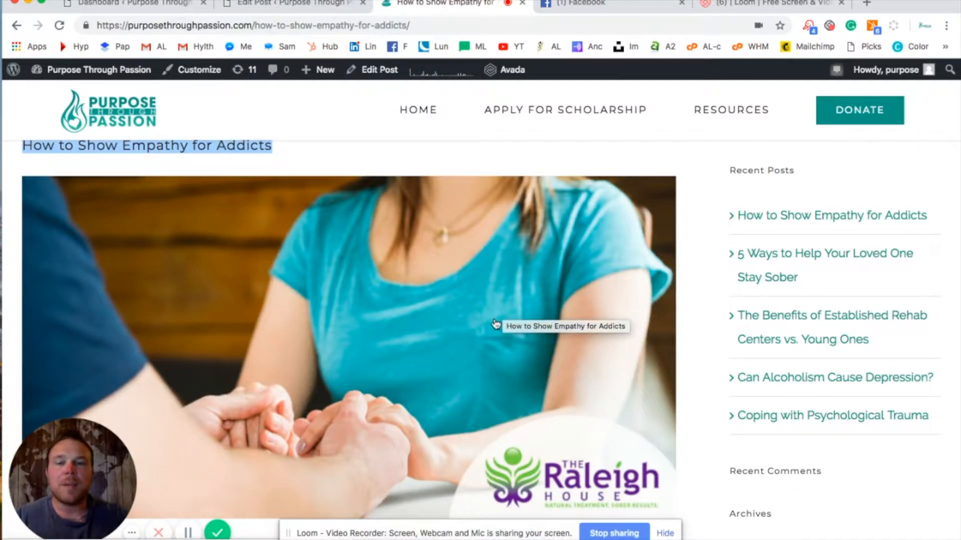
scroll(460, 320, "down", 5)
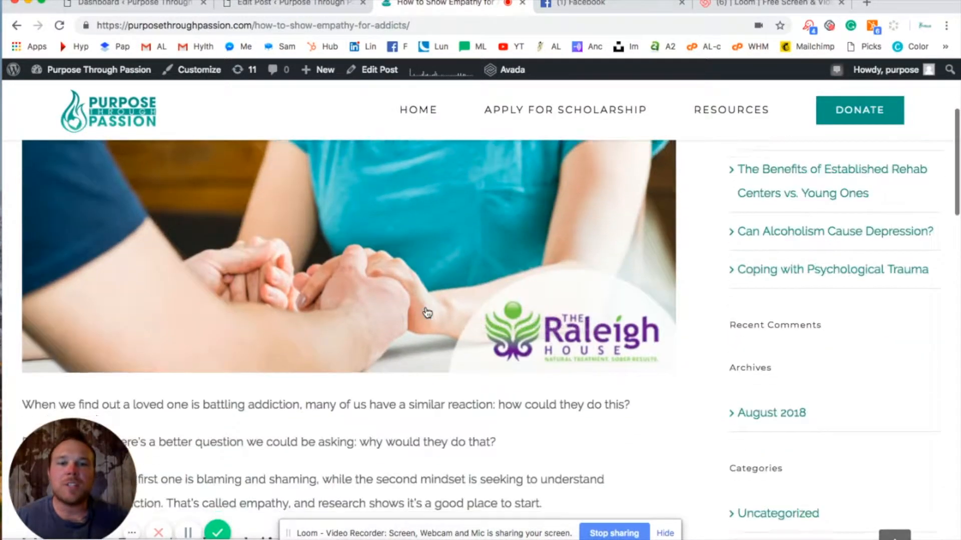
scroll(427, 313, "down", 7)
left_click_drag(22, 193, 493, 291)
scroll(296, 272, "down", 3)
left_click_drag(22, 250, 351, 260)
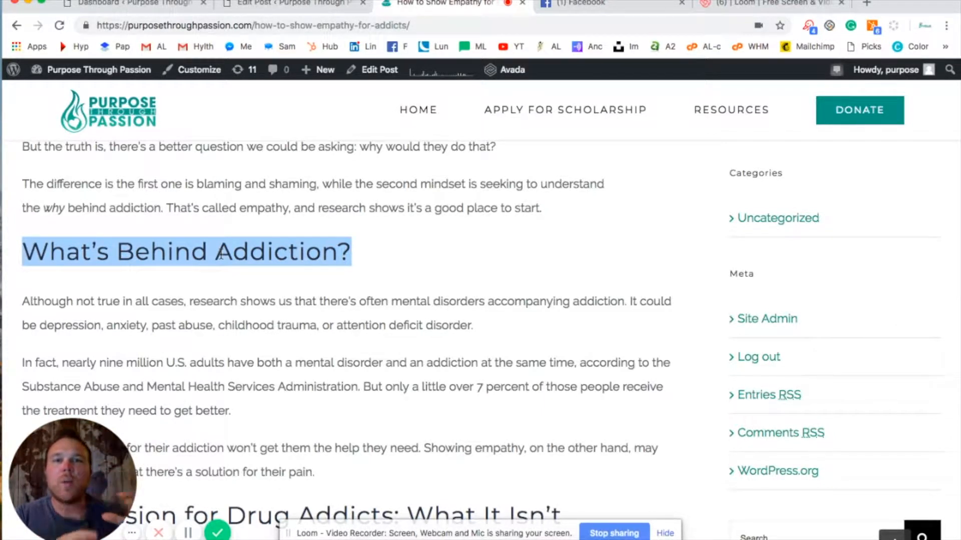
Open the post "How to Show Empathy for Addicts" for editing from the site's list of posts.
left_click(146, 8)
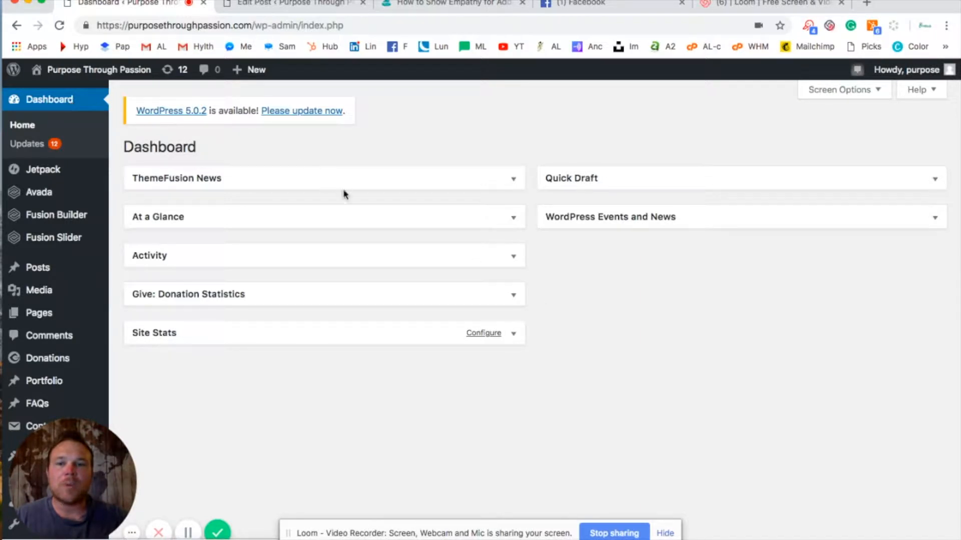
mouse_move(62, 271)
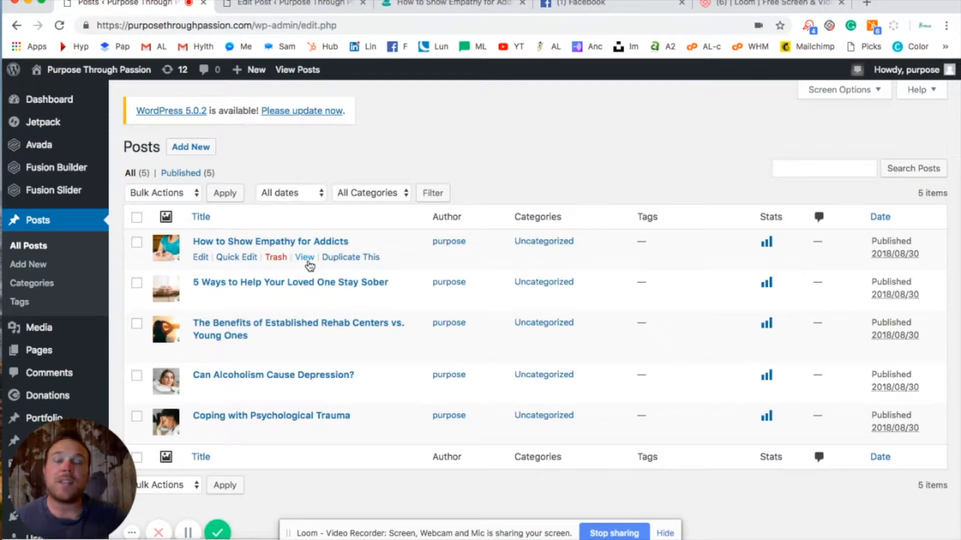
left_click(201, 259)
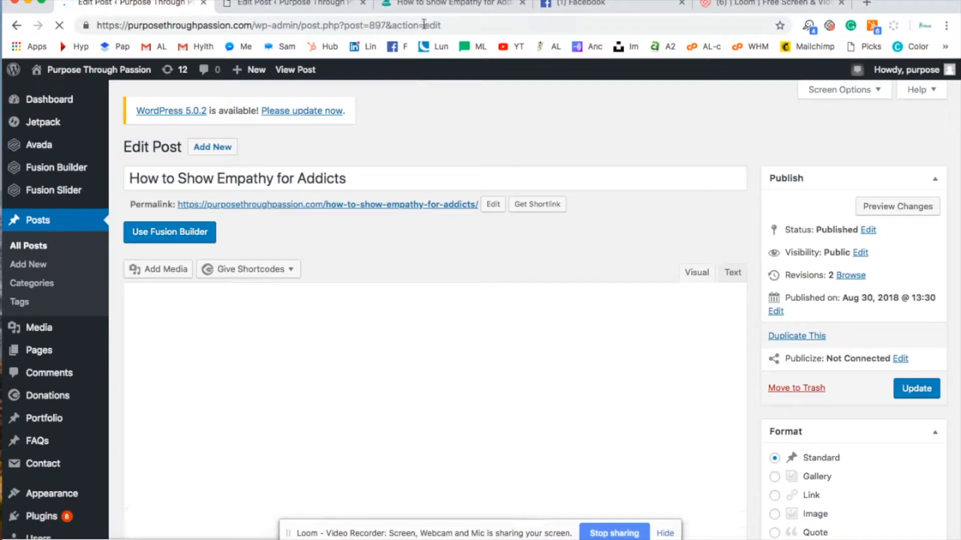
left_click(431, 6)
scroll(344, 175, "up", 15)
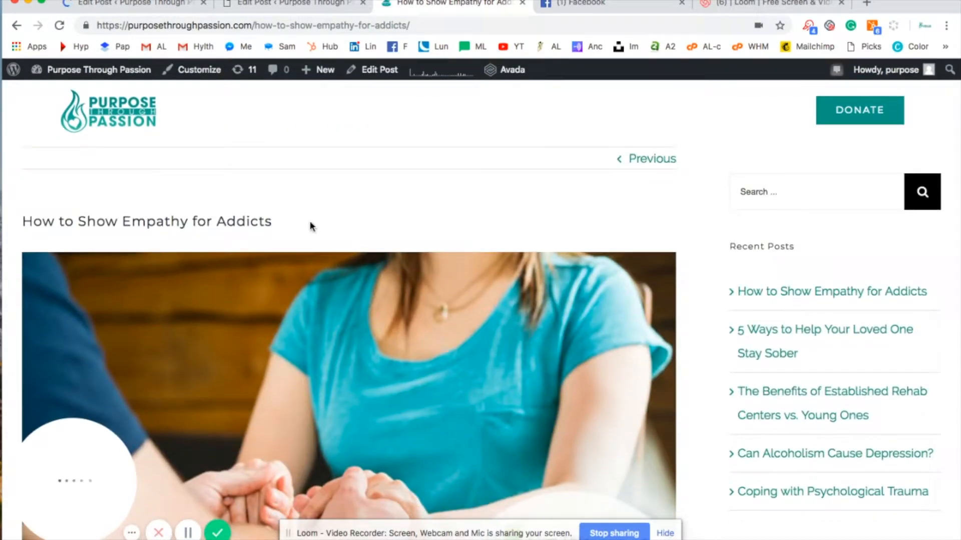
left_click(307, 6)
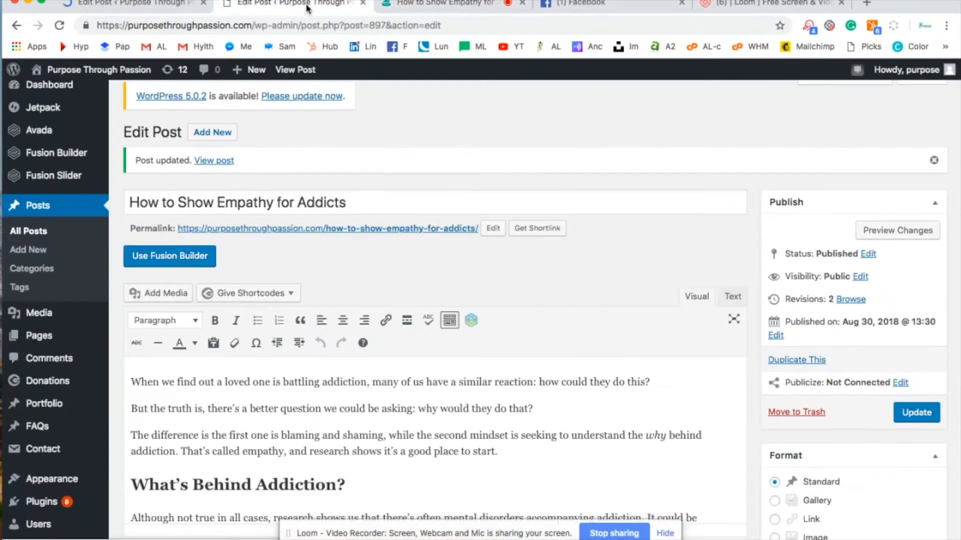
Examine the post's title, introductory paragraphs and the format of the "What's Behind Addiction?" heading in the editor.
left_click(345, 202)
left_click_drag(344, 202, 140, 202)
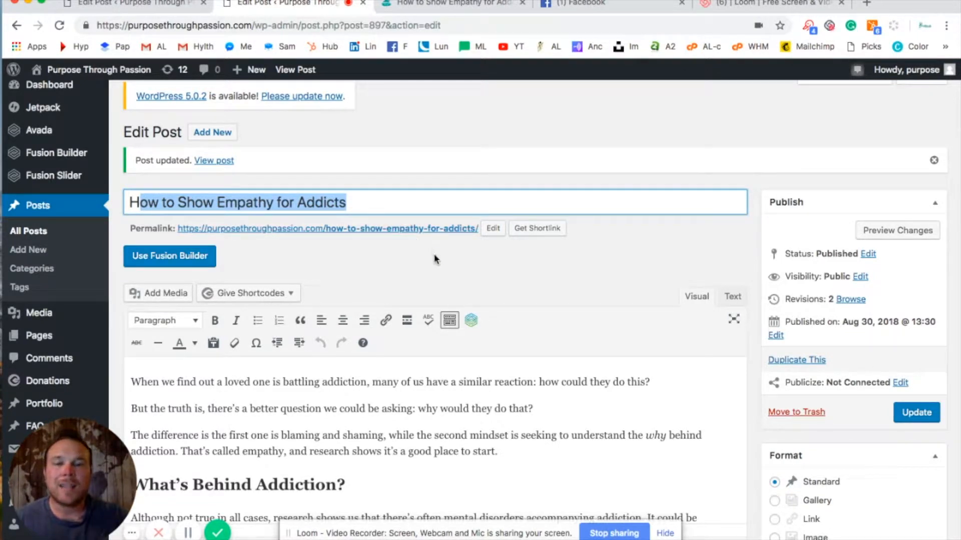
scroll(436, 258, "down", 5)
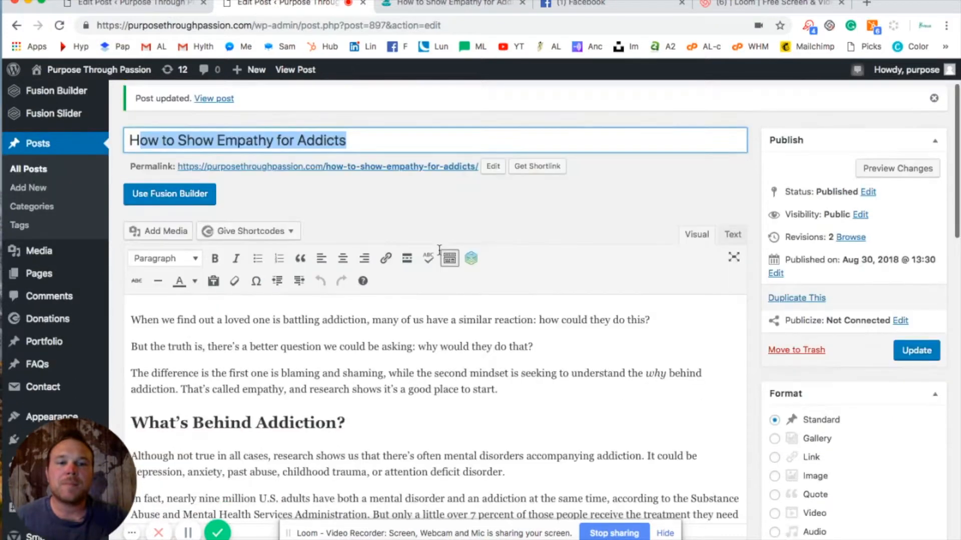
left_click_drag(131, 244, 500, 315)
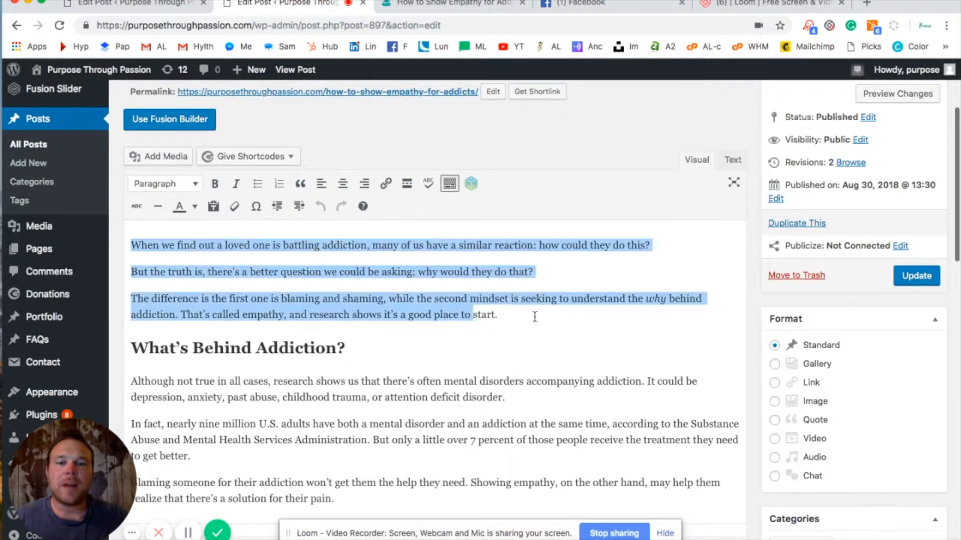
left_click_drag(130, 347, 346, 346)
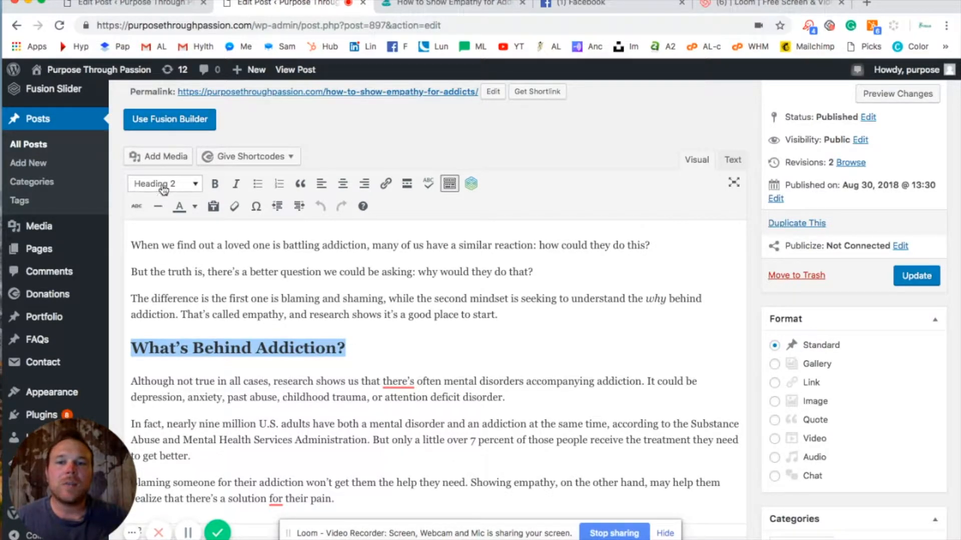
scroll(170, 211, "up", 2)
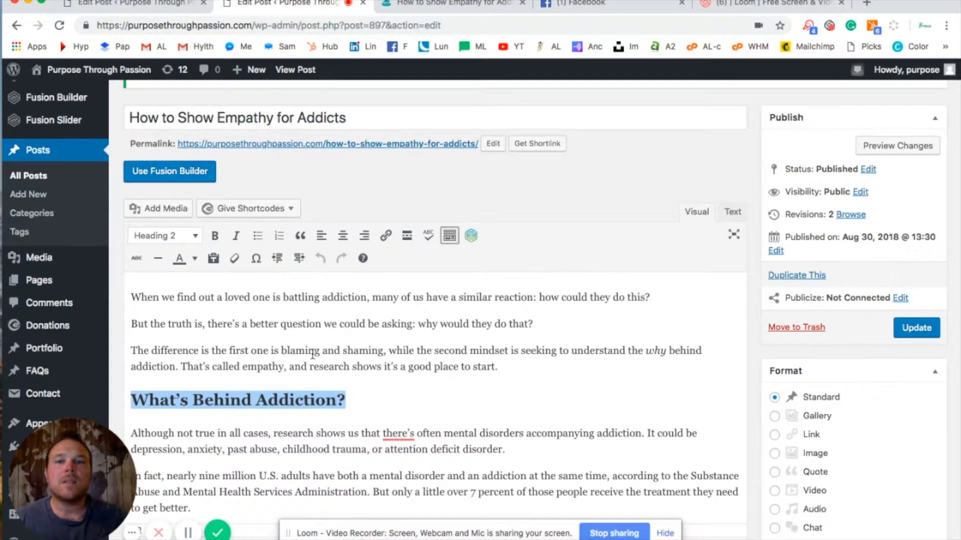
scroll(312, 355, "up", 2)
left_click(388, 155)
left_click_drag(388, 154, 126, 154)
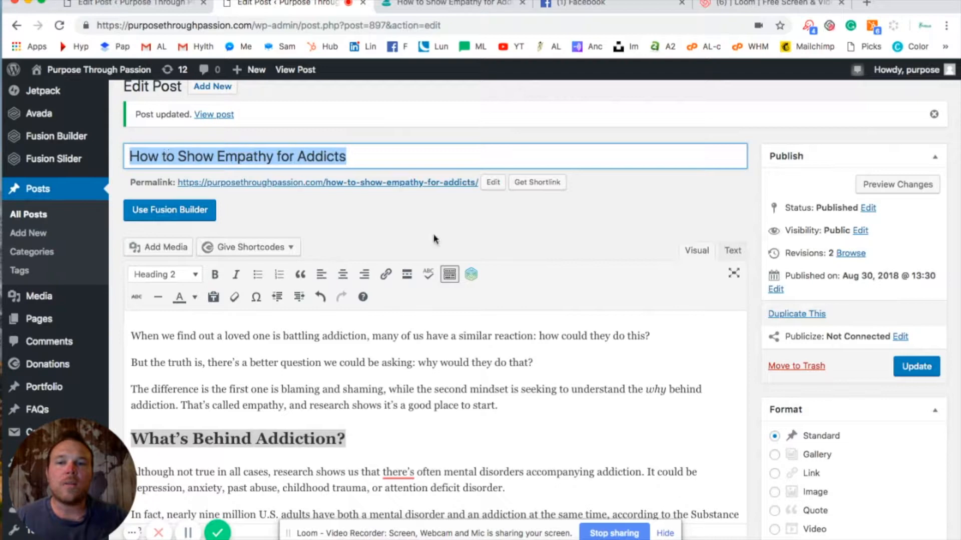
Change the format of the "What's Behind Addiction?" heading to Paragraph.
scroll(434, 239, "down", 3)
left_click_drag(362, 285, 130, 279)
scroll(165, 265, "up", 2)
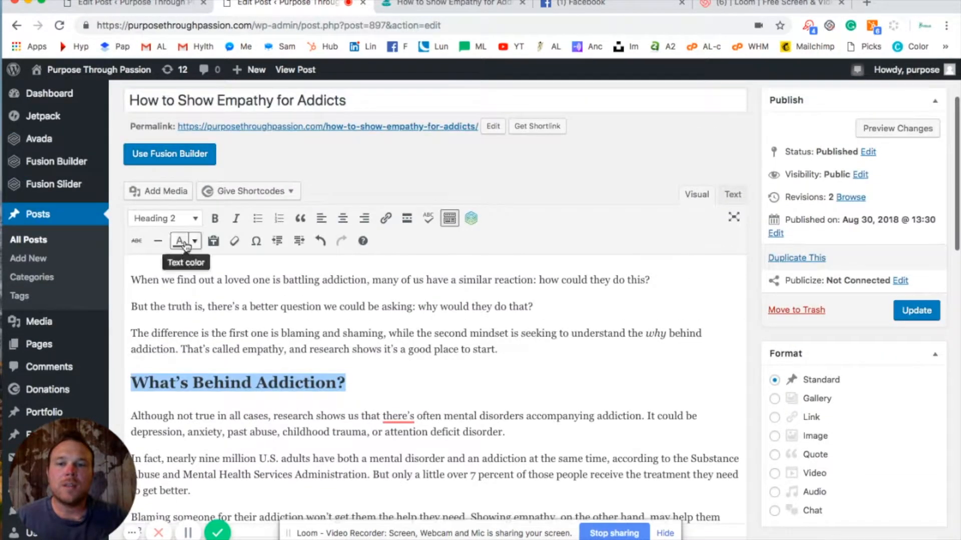
left_click(185, 219)
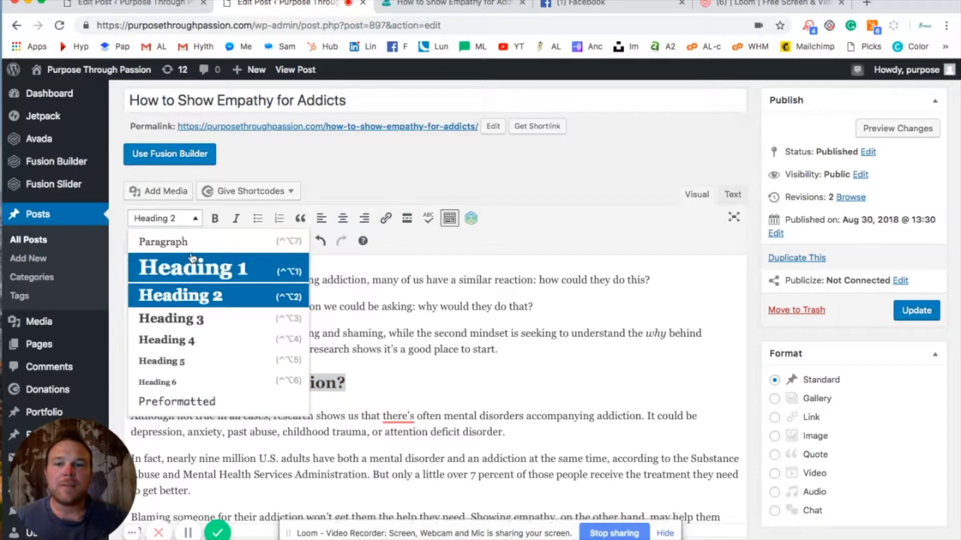
left_click(194, 245)
scroll(466, 184, "down", 1)
left_click(437, 264)
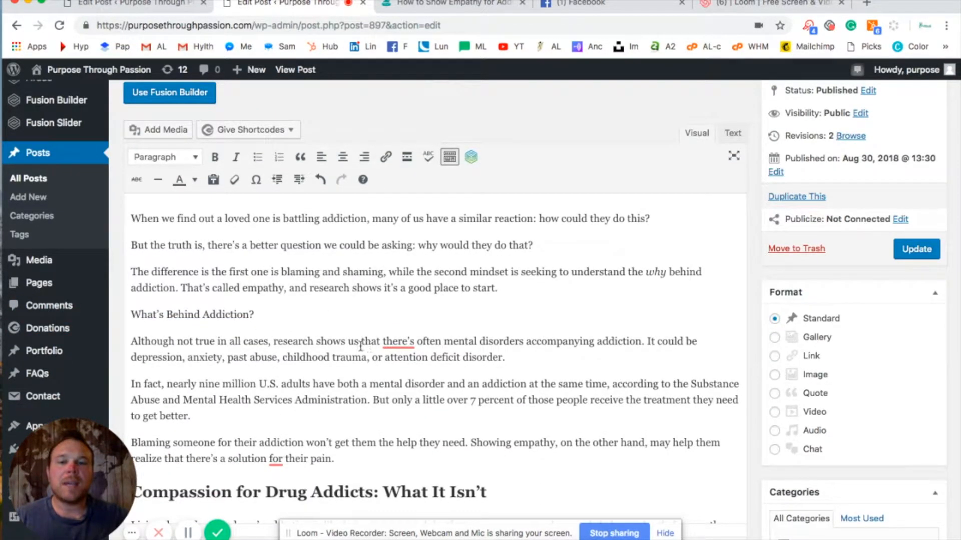
Format the "What's Behind Addiction?" line as Heading 2.
left_click_drag(255, 314, 139, 314)
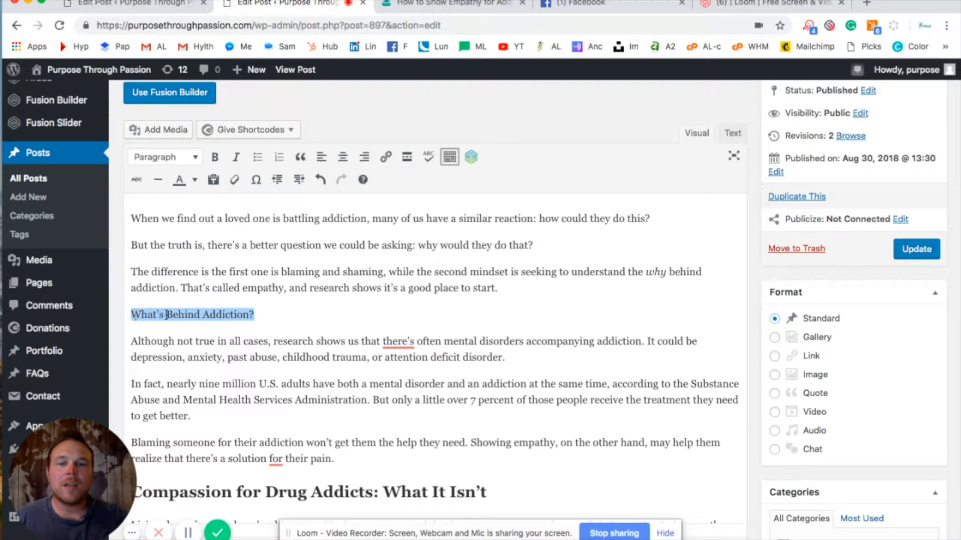
left_click(195, 158)
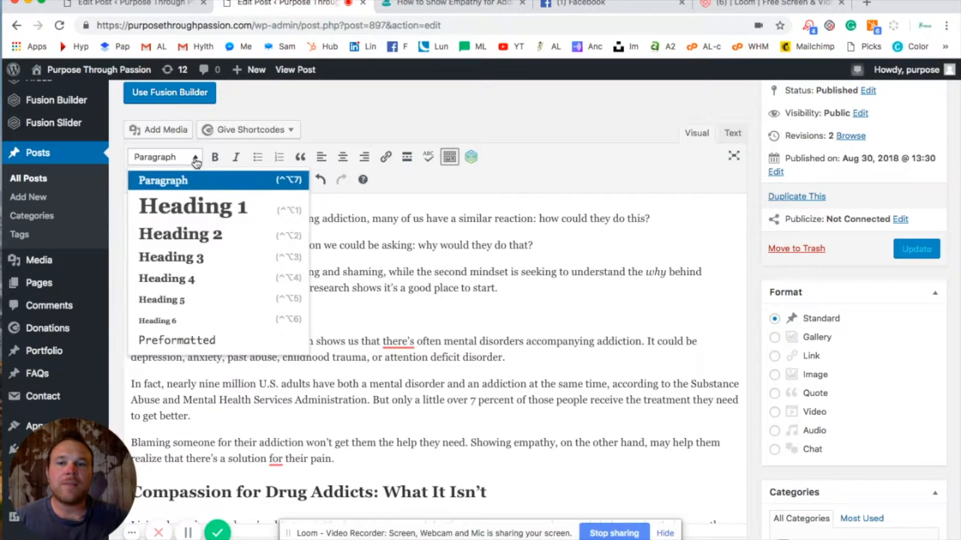
left_click(194, 237)
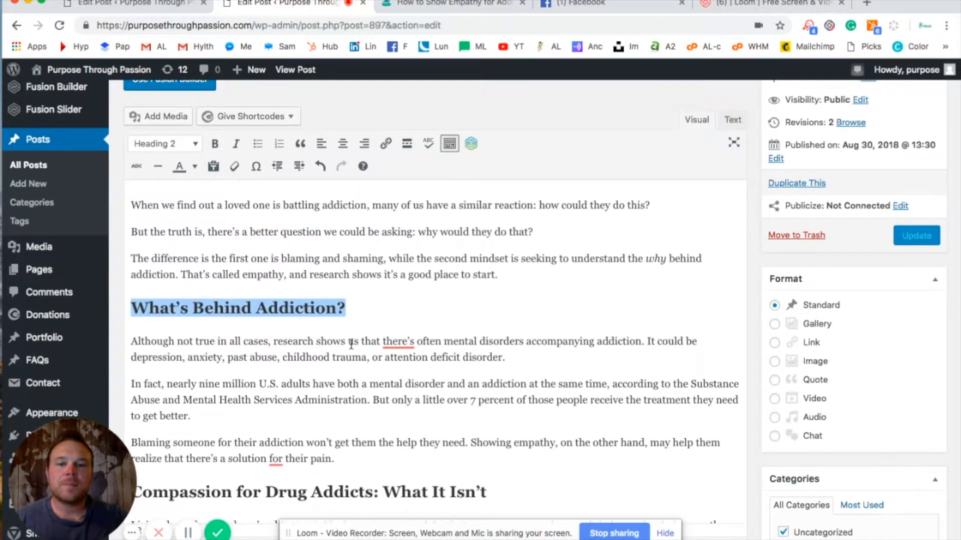
Add a new line reading "The key takeaway" after the last paragraph of the post.
scroll(350, 344, "down", 5)
left_click_drag(484, 342, 220, 341)
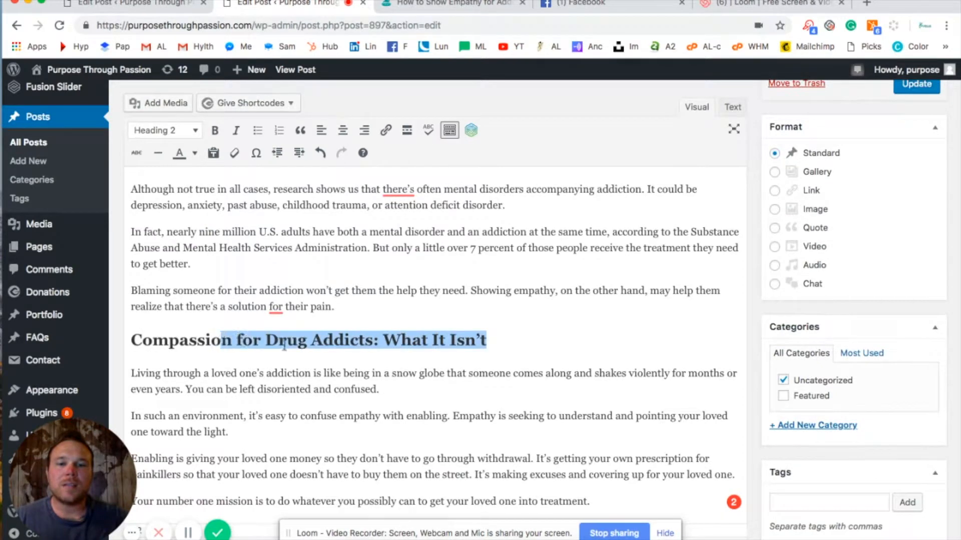
scroll(288, 345, "down", 5)
scroll(288, 336, "down", 2)
scroll(290, 329, "up", 5)
scroll(290, 328, "down", 3)
left_click(605, 343)
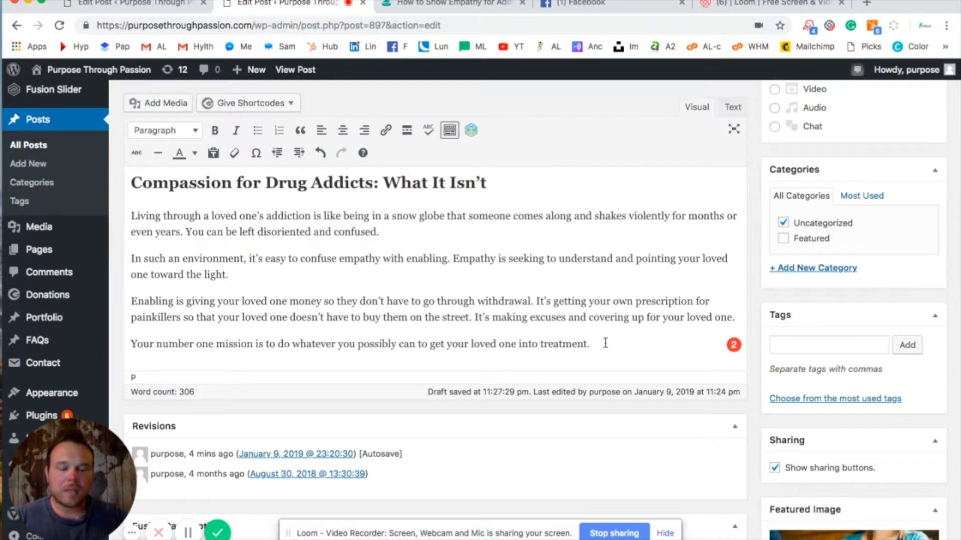
key("Return")
type("The key tak")
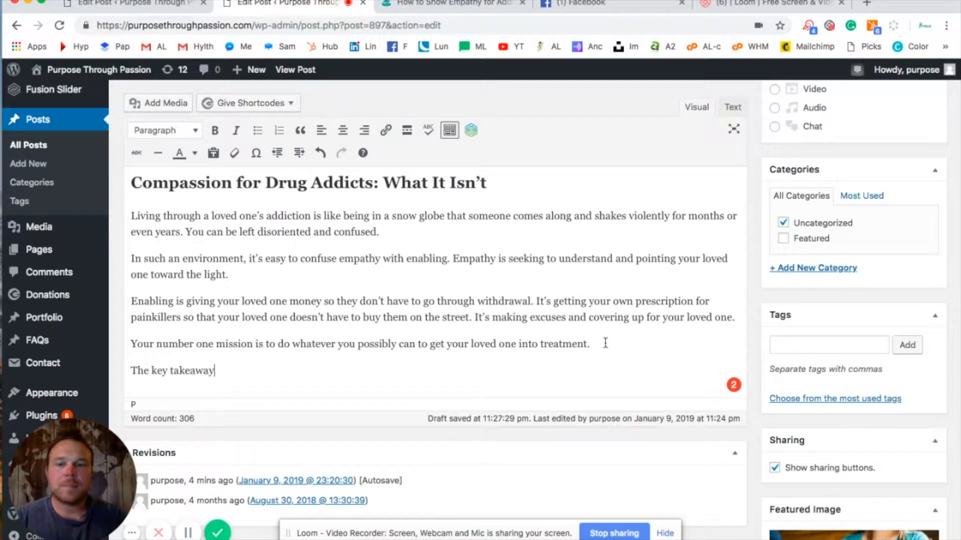
type("eaway")
Format the "The key takeaway" line as Heading 3.
left_click_drag(265, 374, 125, 371)
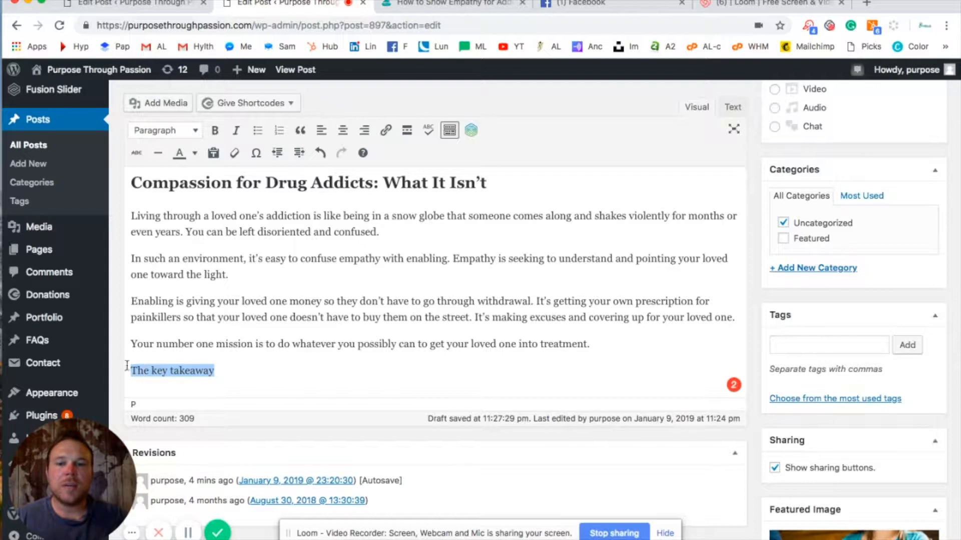
left_click(157, 132)
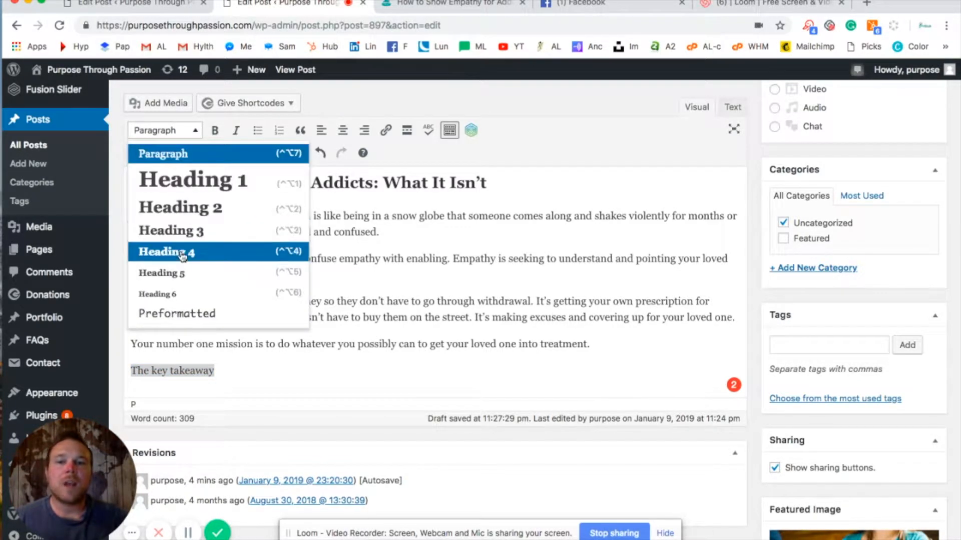
left_click(172, 229)
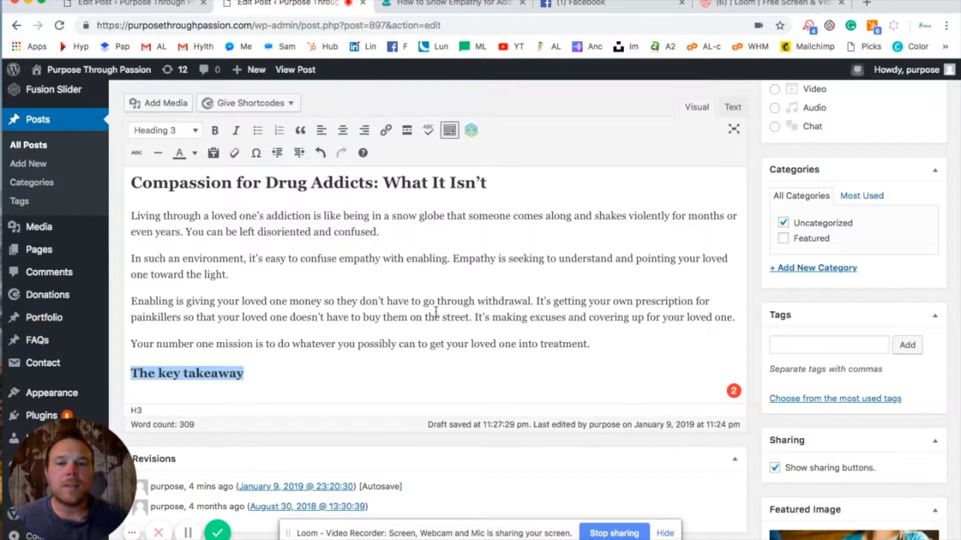
Insert an empty paragraph directly below the "What's Behind Addiction?" heading.
scroll(439, 294, "up", 10)
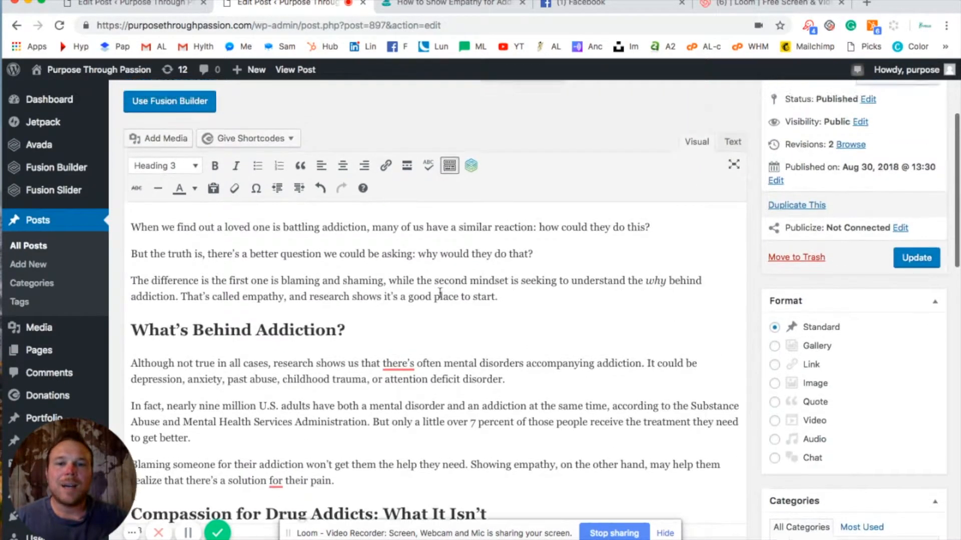
scroll(439, 300, "down", 1)
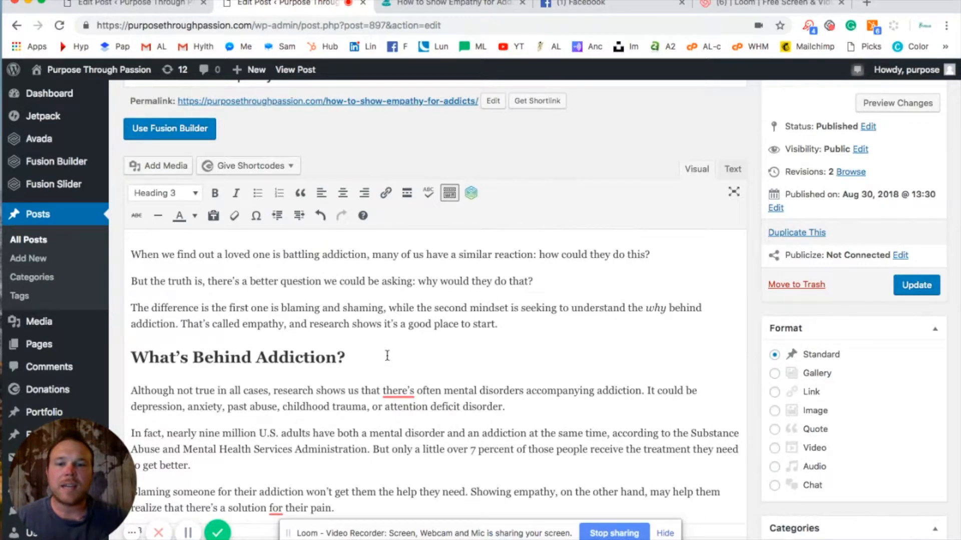
key("Return")
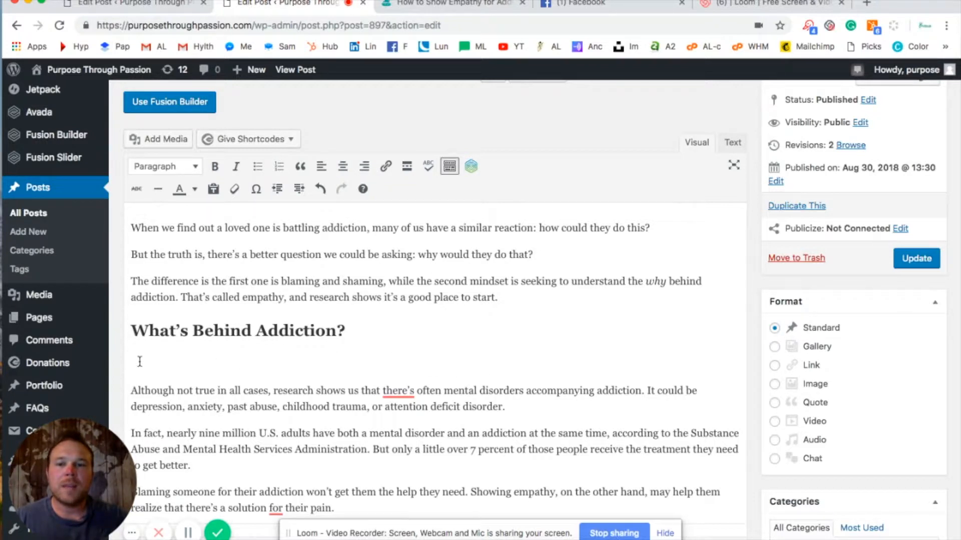
Insert The-Benefits-of-Established-Rehab-Centers-vs.-Young-Ones.jpg from the media library into the empty paragraph below the "What's Behind Addiction?" heading.
left_click(157, 141)
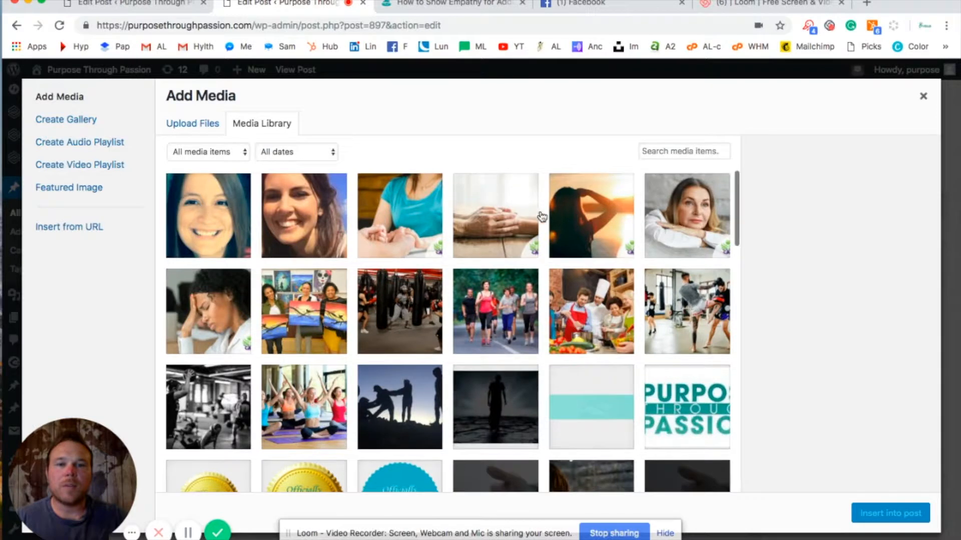
left_click(574, 215)
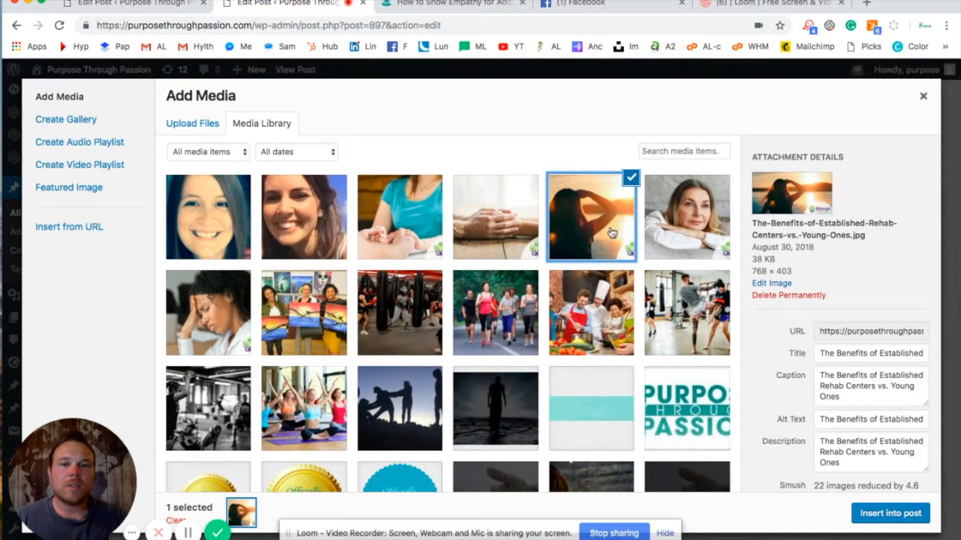
left_click(191, 125)
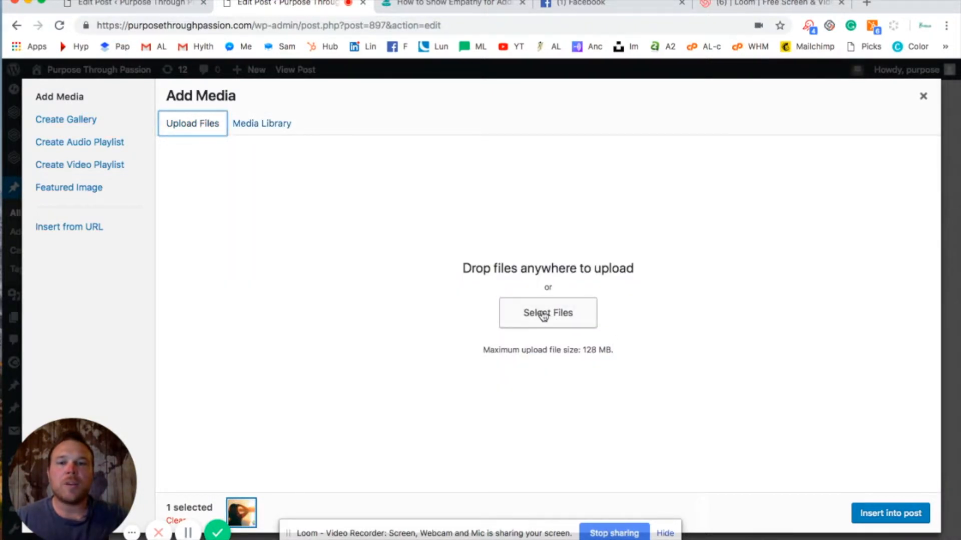
left_click(255, 124)
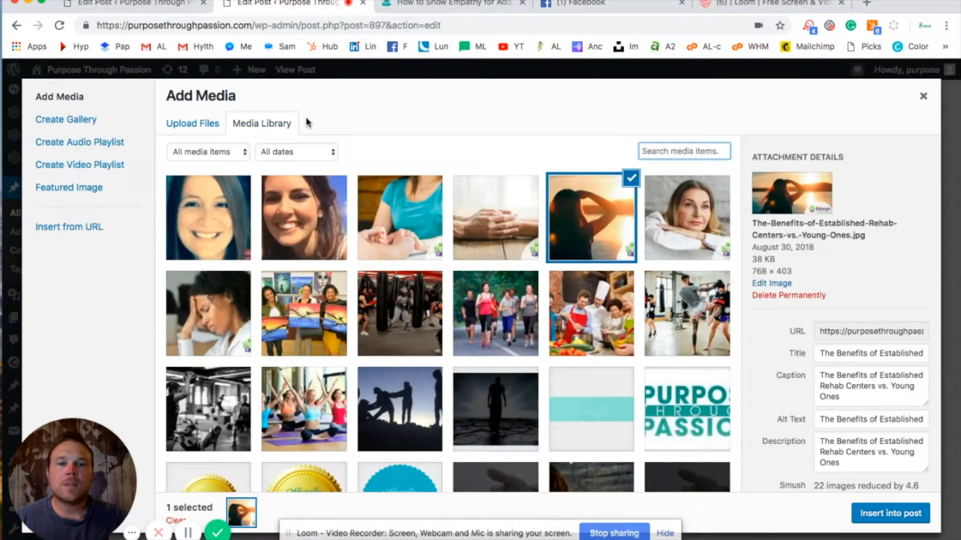
left_click(183, 125)
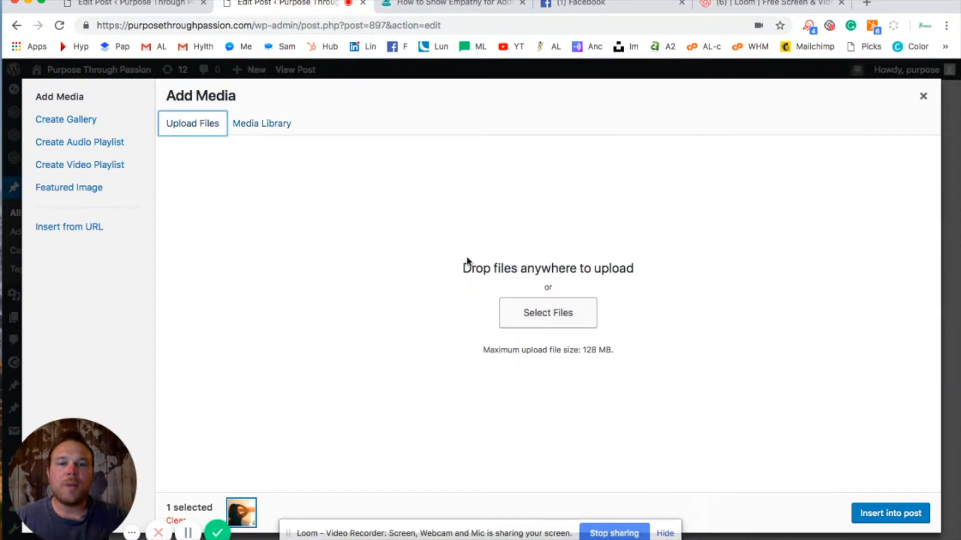
left_click(276, 131)
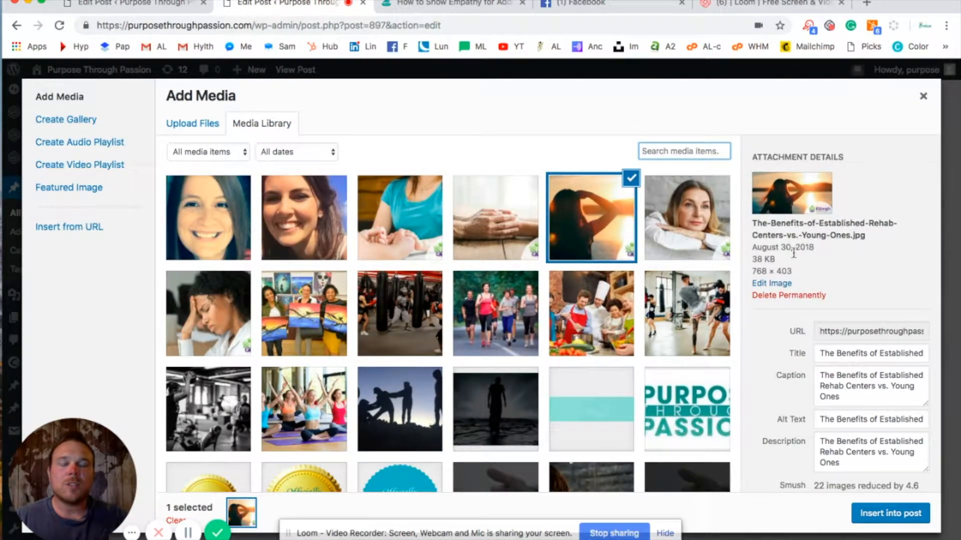
left_click(888, 514)
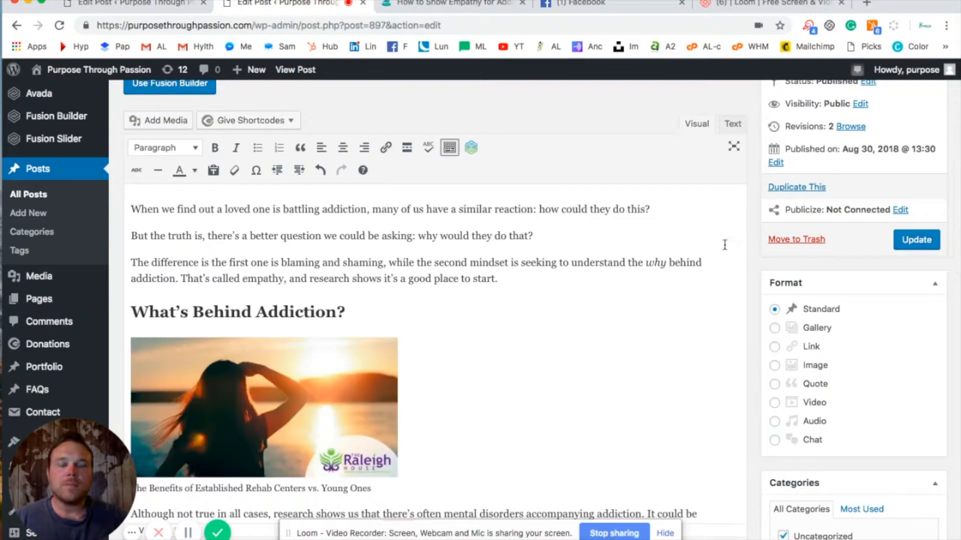
Delete the caption text "The Benefits of Established Rehab Centers vs. Young Ones" beneath the inserted image.
scroll(725, 244, "down", 3)
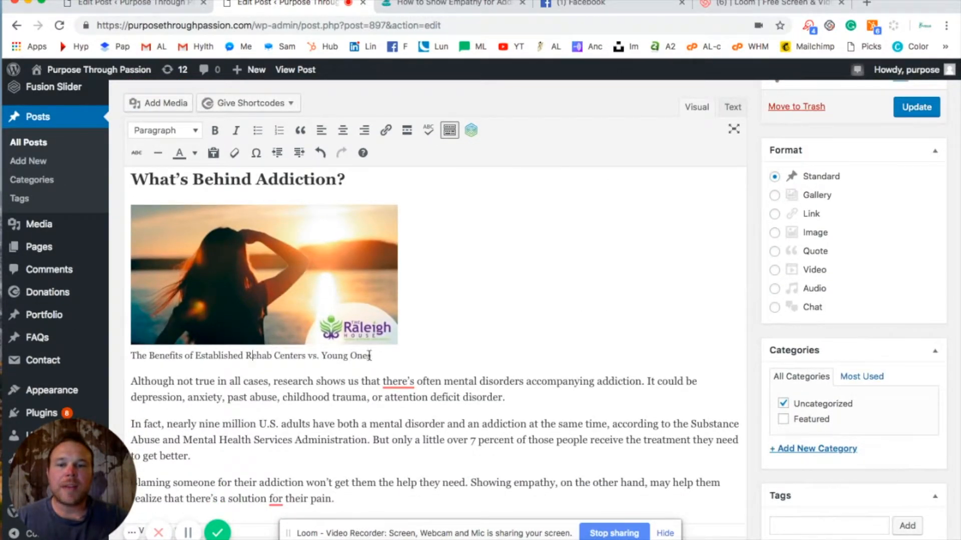
left_click_drag(369, 356, 129, 356)
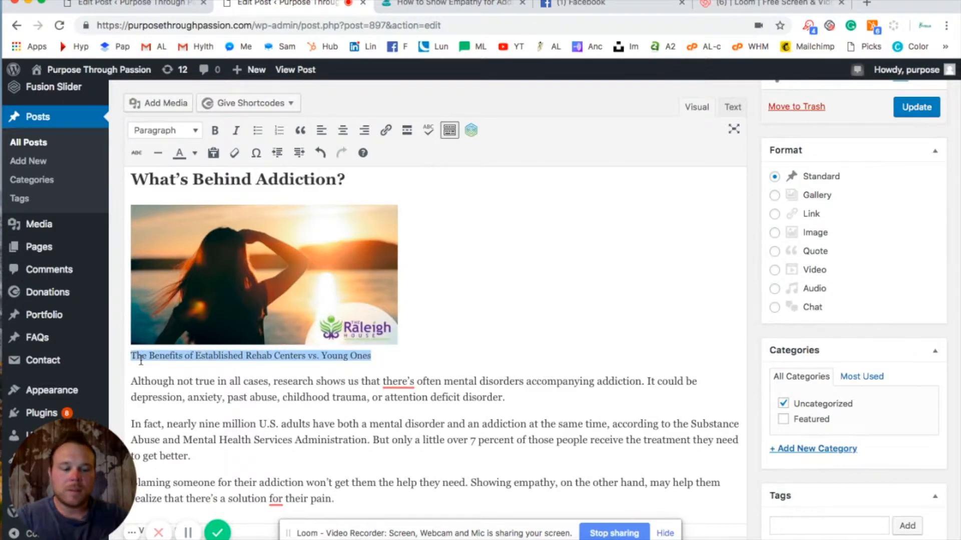
key("BackSpace")
Enlarge the inserted image freehand to about 823 × 432 px.
left_click(297, 285)
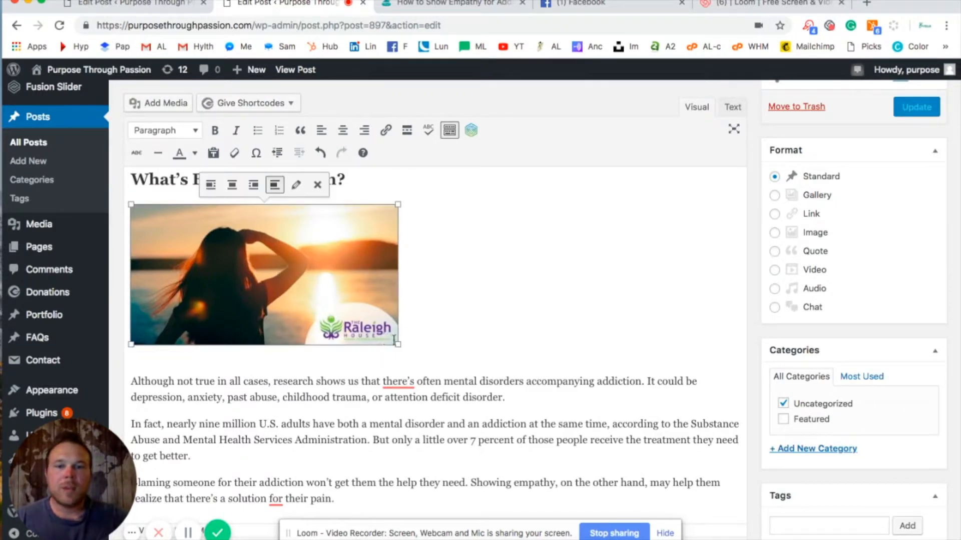
left_click_drag(399, 344, 680, 493)
scroll(602, 436, "down", 3)
scroll(446, 339, "up", 4)
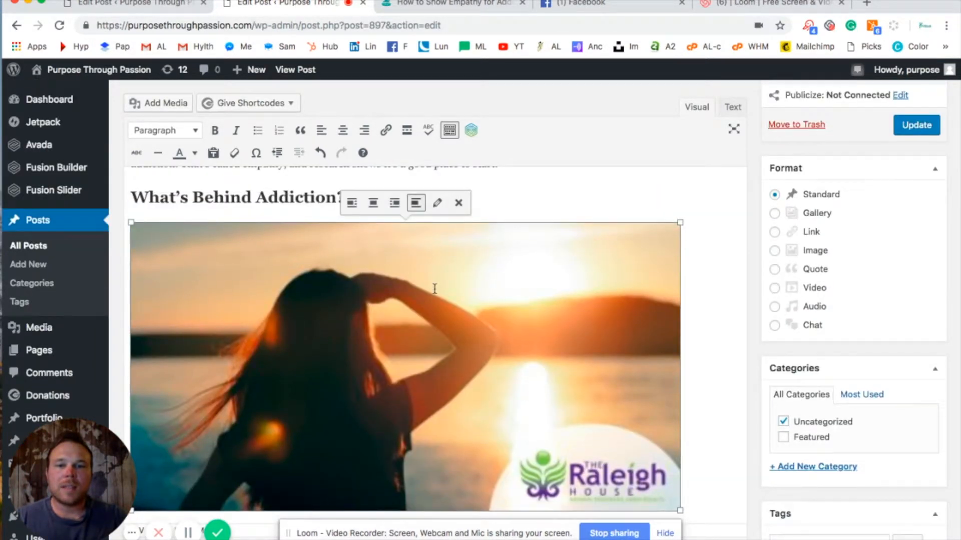
Set the image's display size to Full Size – 768 × 403 in its details and apply the change.
left_click(437, 206)
left_click(250, 293)
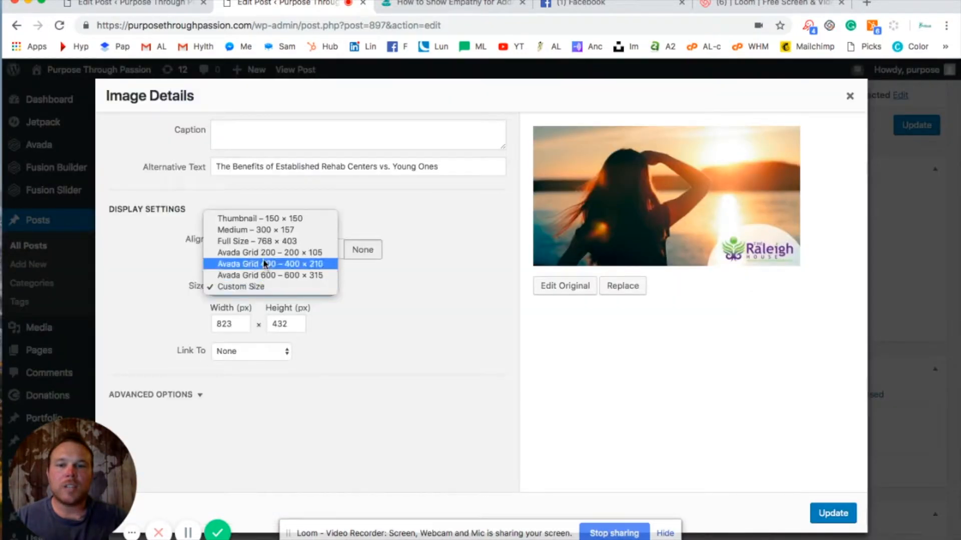
left_click(265, 243)
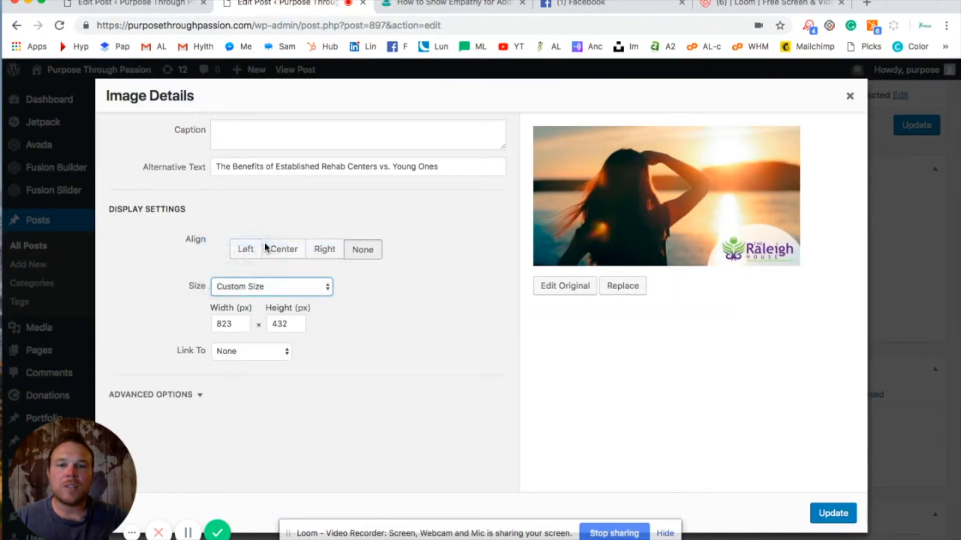
left_click(836, 515)
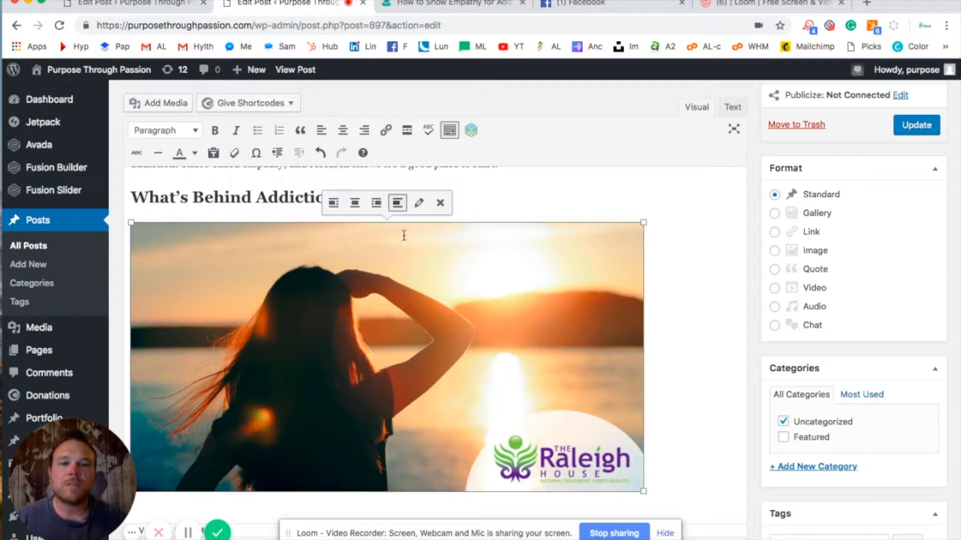
Look over the post with its resized image and the Format and Categories settings.
scroll(403, 235, "up", 3)
scroll(374, 300, "down", 5)
scroll(375, 300, "down", 2)
scroll(868, 355, "up", 5)
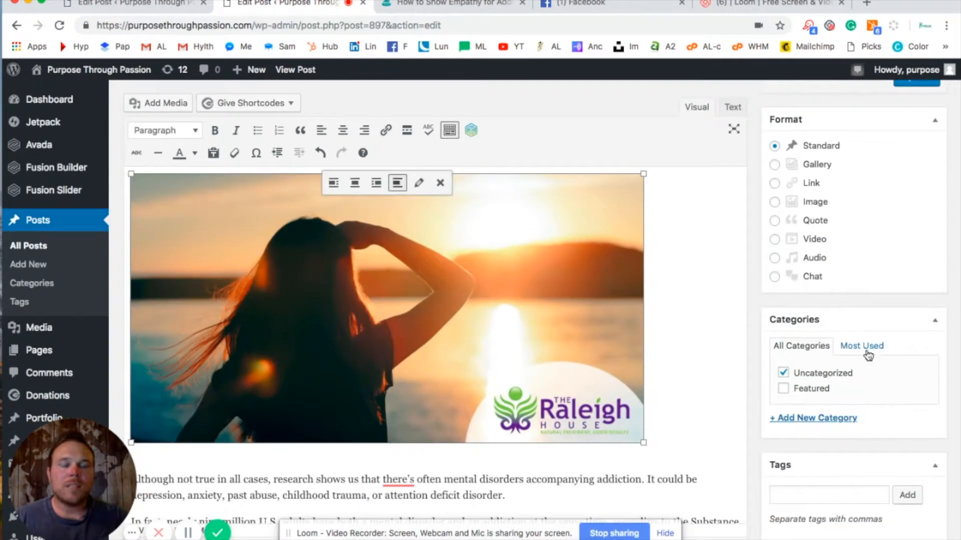
scroll(868, 355, "up", 3)
scroll(858, 275, "down", 1)
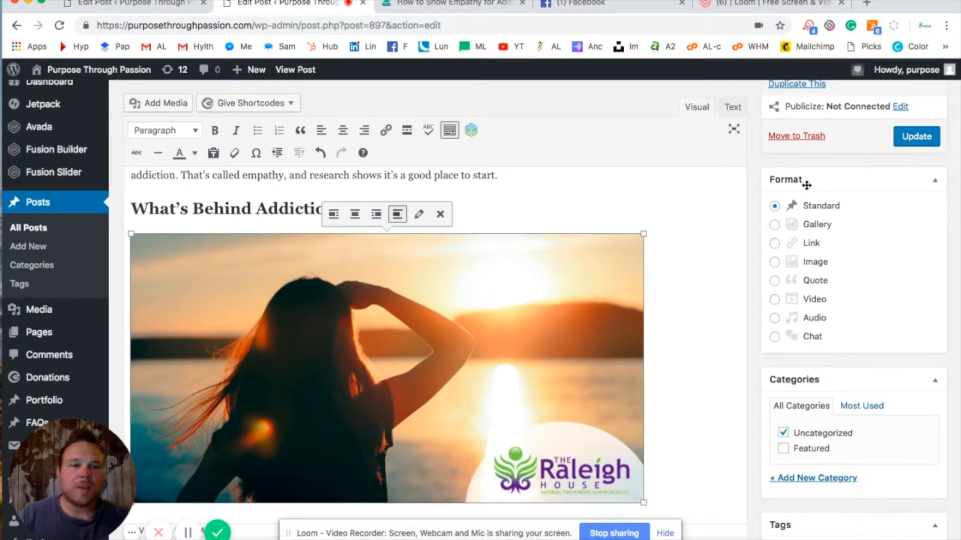
scroll(791, 320, "down", 1)
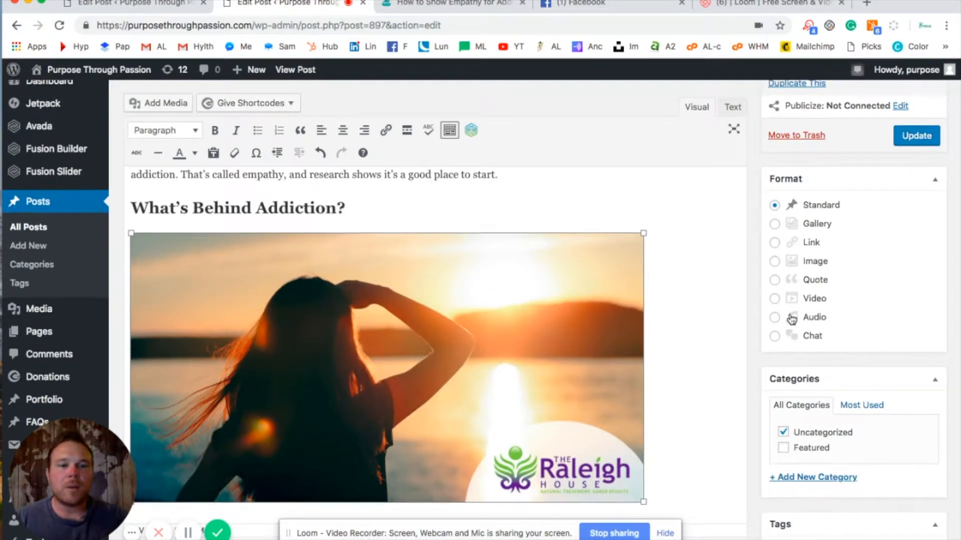
Create a post category named "Addiction", copied from the subheading, and unassign the post from "Uncategorized".
scroll(796, 301, "down", 5)
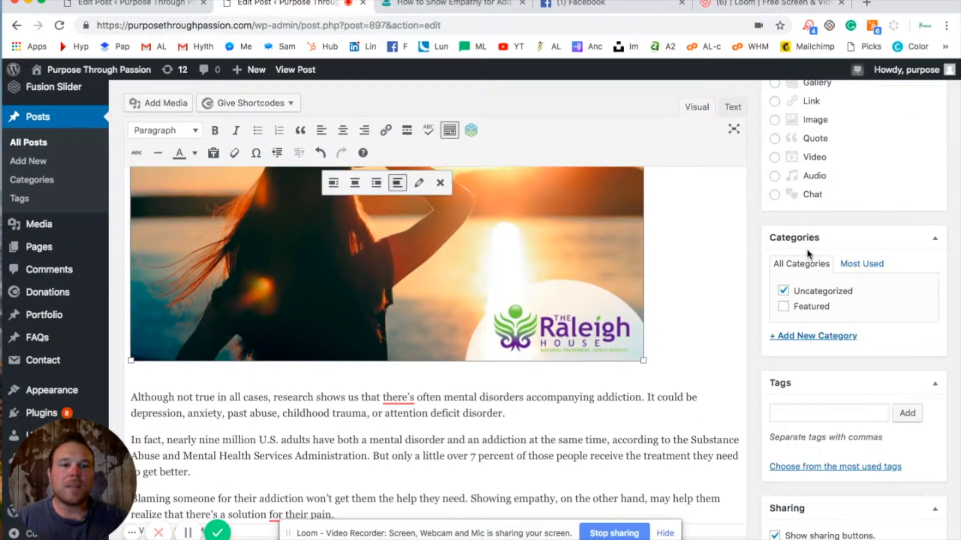
left_click(821, 337)
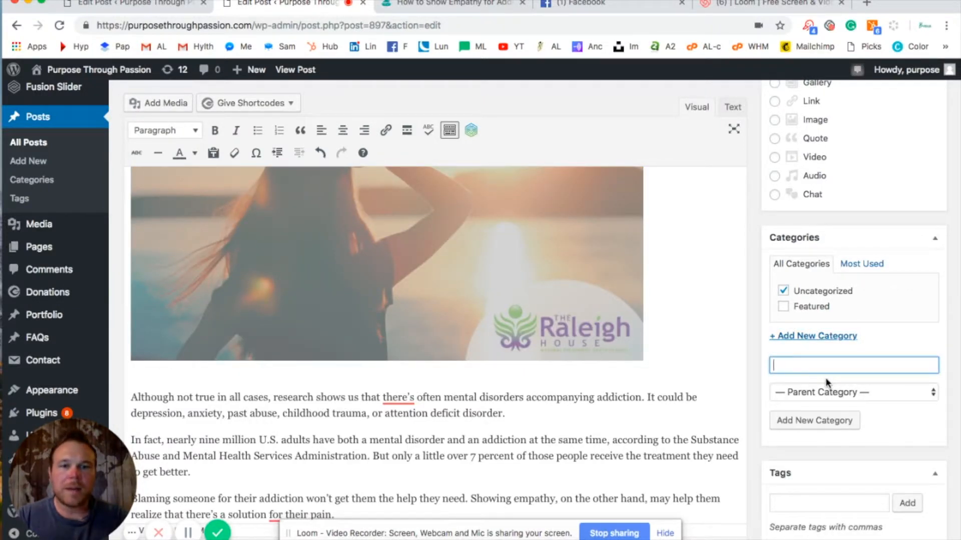
scroll(297, 365, "up", 5)
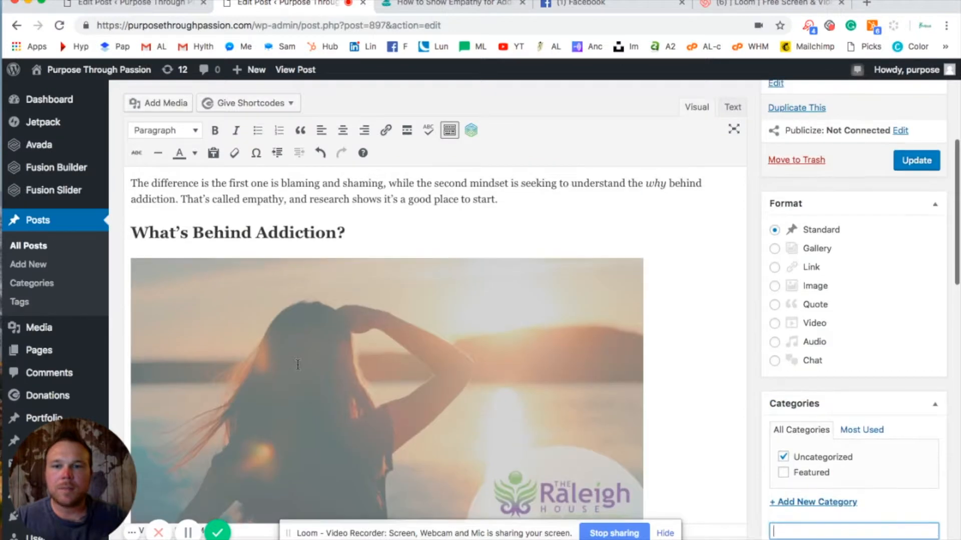
double_click(293, 339)
key("super+c")
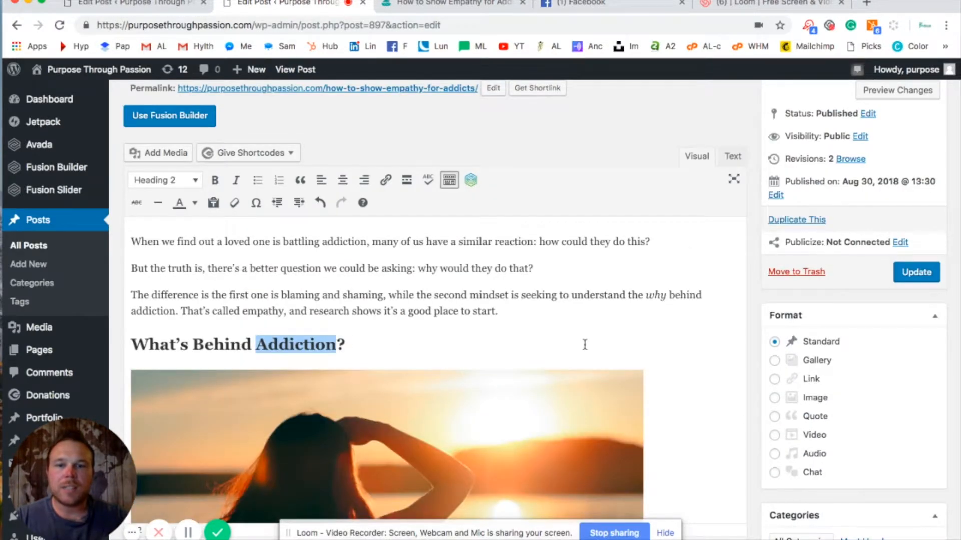
scroll(585, 344, "down", 10)
left_click(828, 389)
key("super+v")
scroll(800, 380, "down", 3)
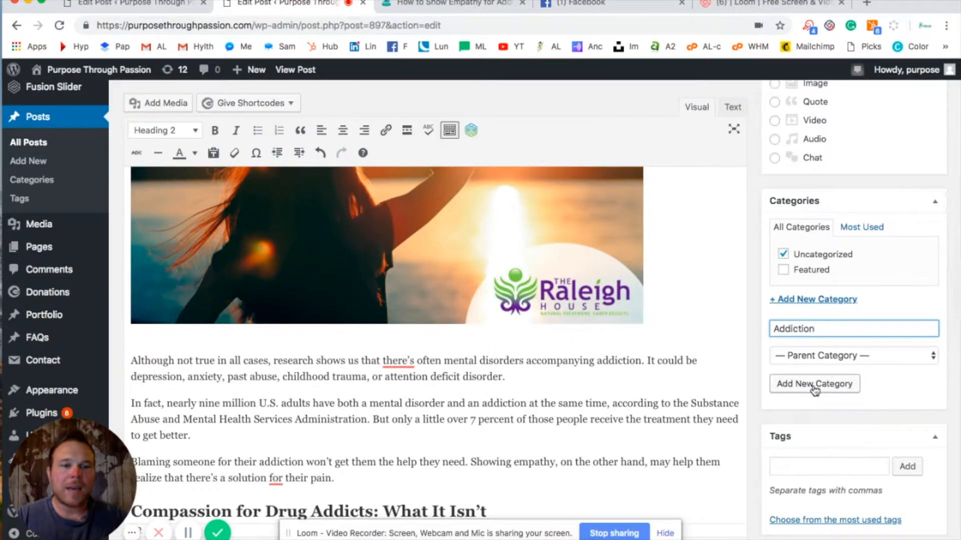
left_click(813, 386)
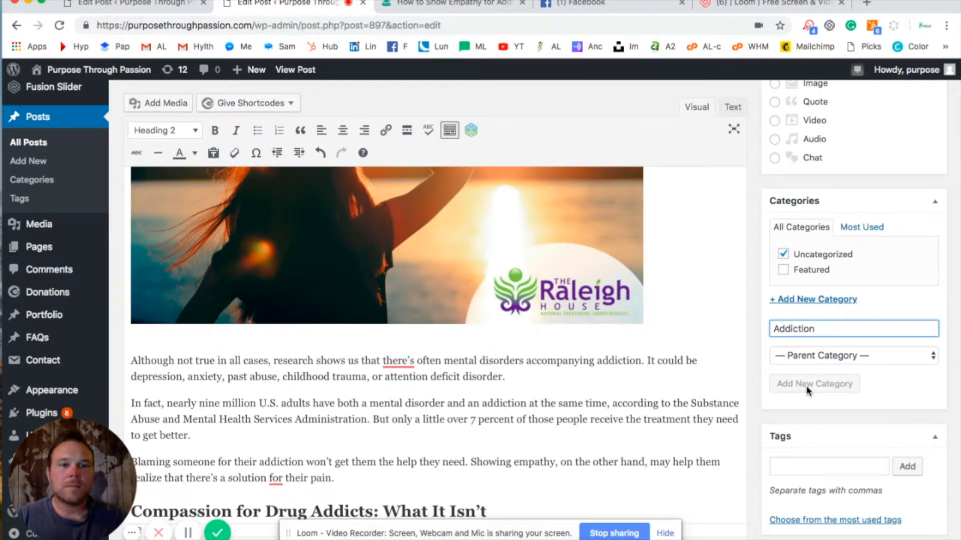
left_click(784, 271)
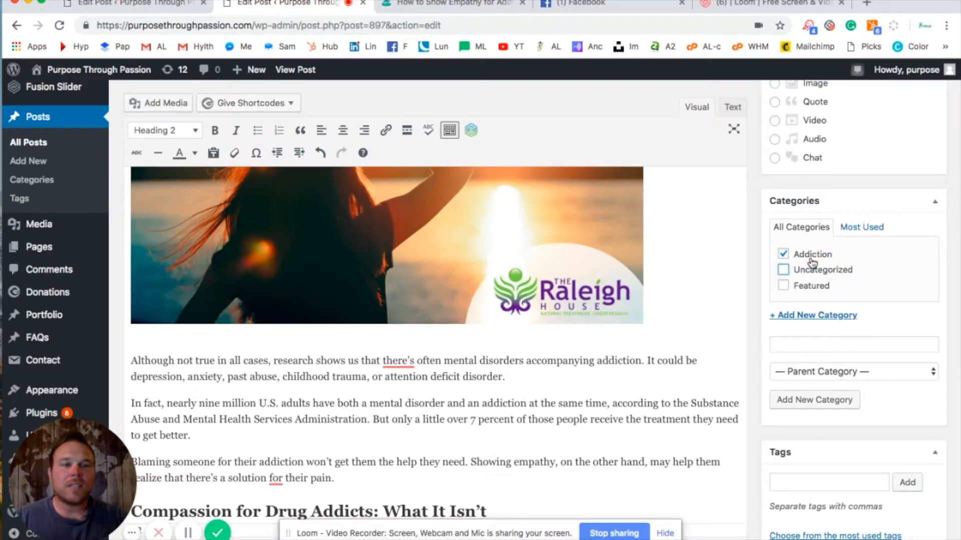
Add "Addiction" as a tag on the post.
scroll(773, 317, "down", 5)
left_click(825, 333)
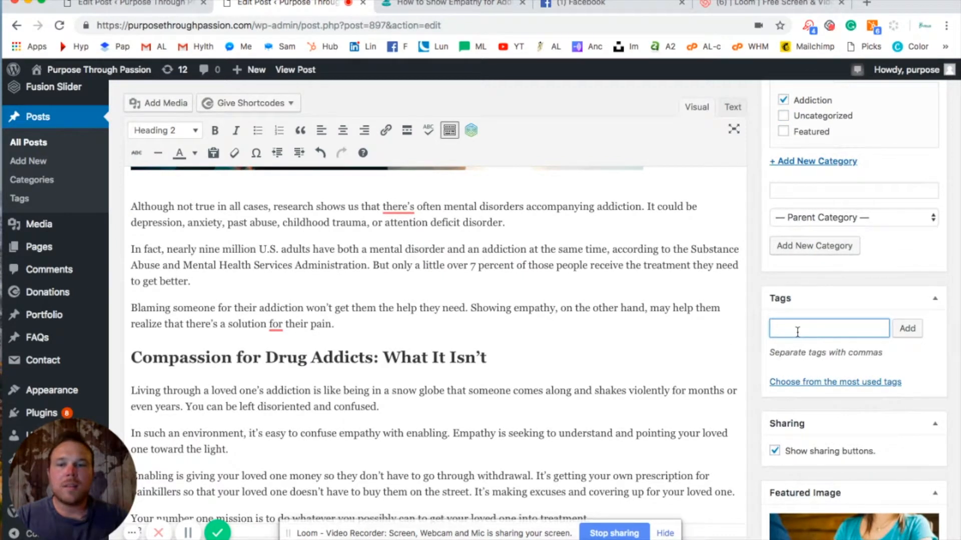
type("Addiction")
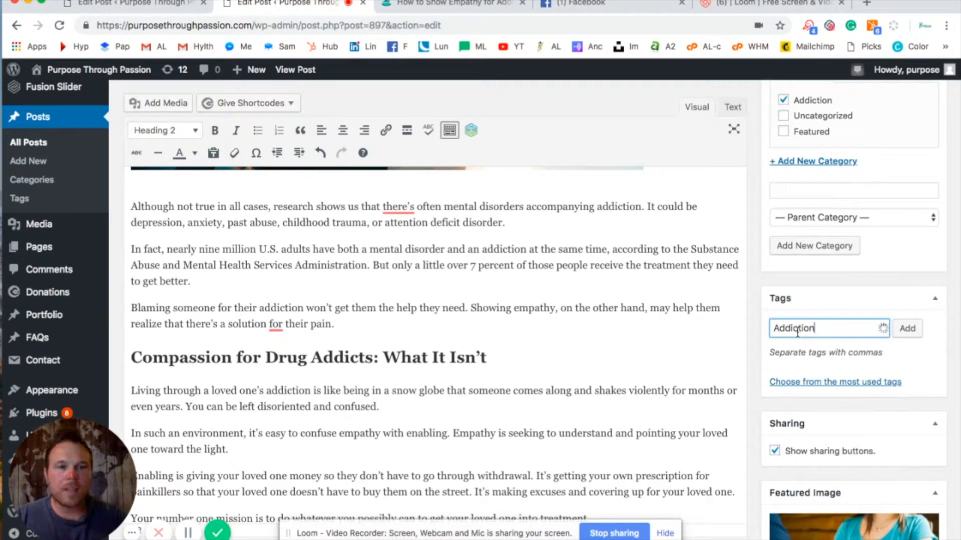
key("Return")
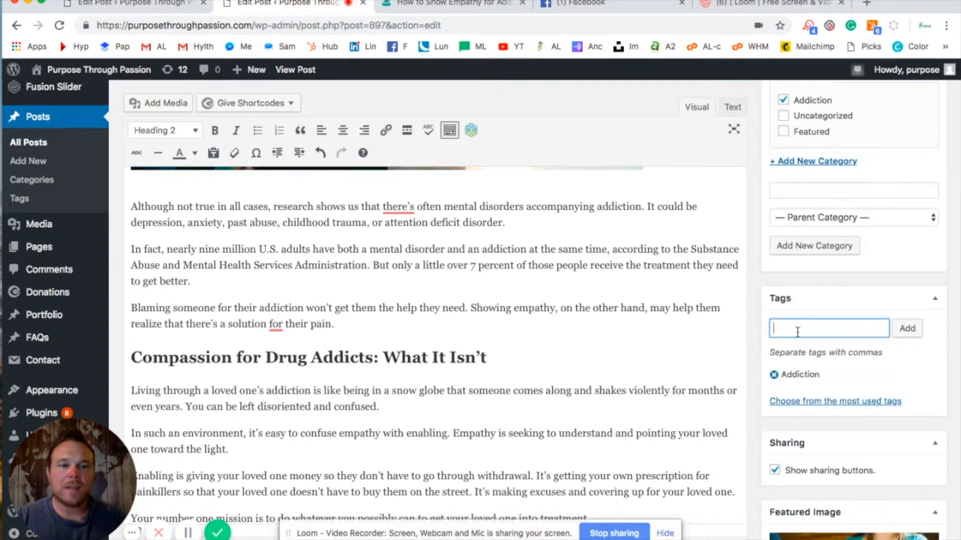
Copy "Compassion" from the "Compassion for Drug Addicts: What It Isn't" heading and add it as a tag.
double_click(165, 357)
key("ctrl+c")
left_click(803, 328)
key("ctrl+v")
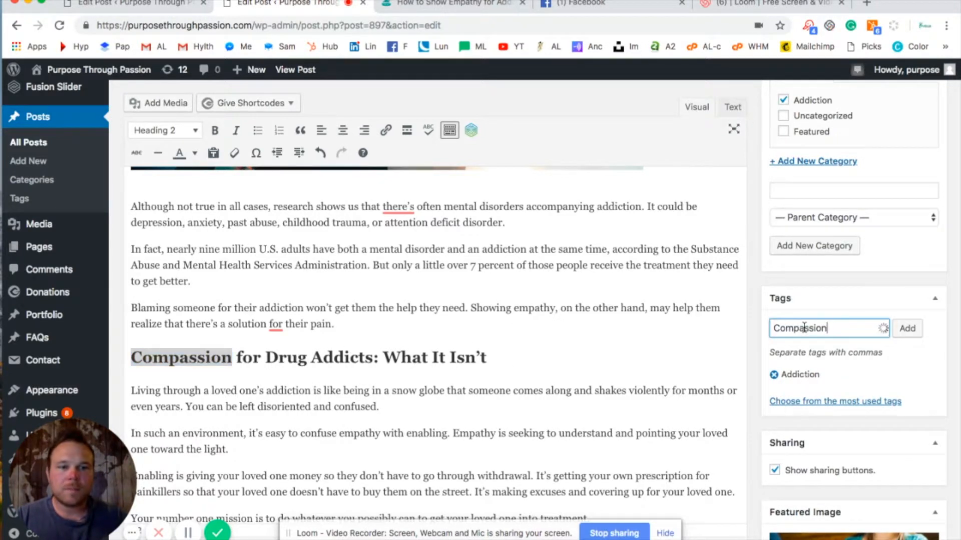
key("Return")
Copy "Drug" from the same heading and add it as a tag, removing the mistyped "Drug\" entry.
double_click(271, 358)
key("ctrl+c")
left_click(807, 328)
key("ctrl+v")
type("\\")
key("Return")
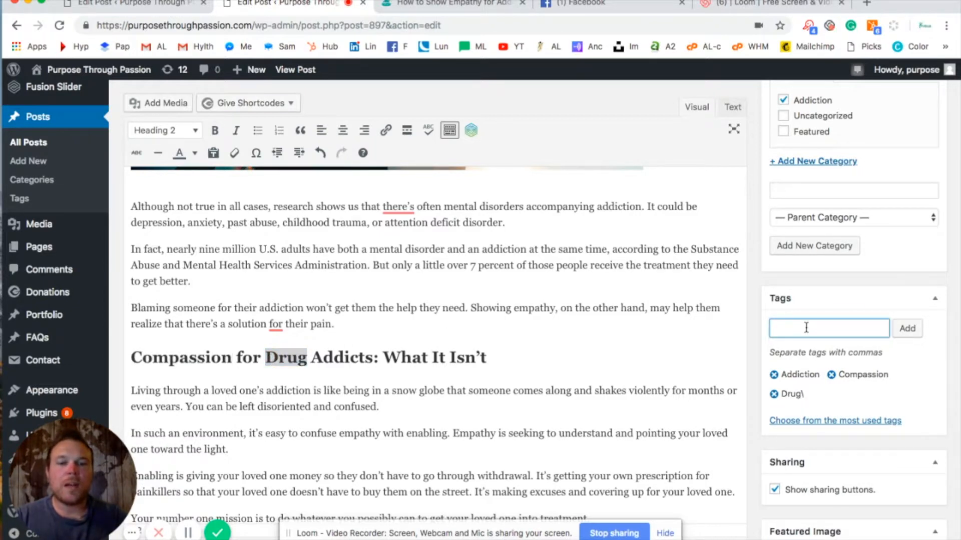
left_click(774, 395)
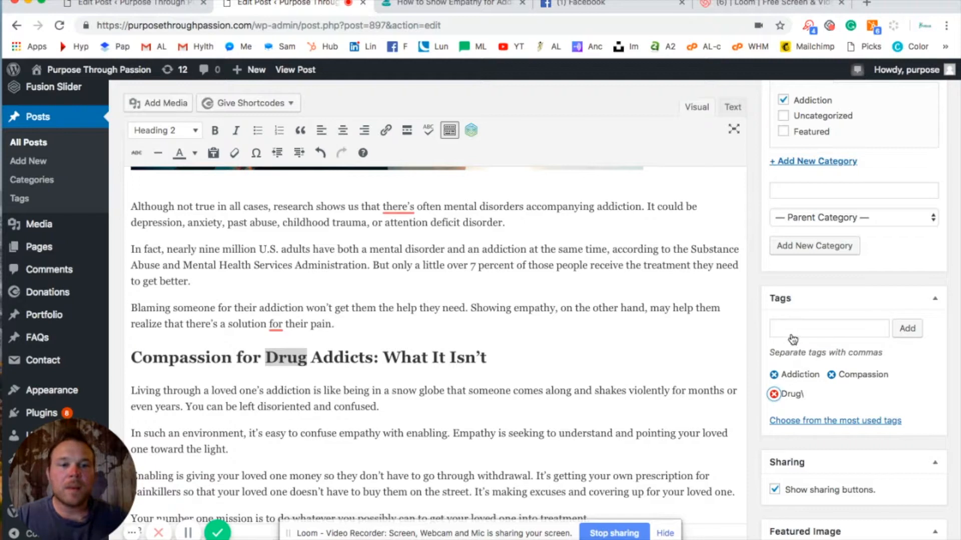
left_click(794, 330)
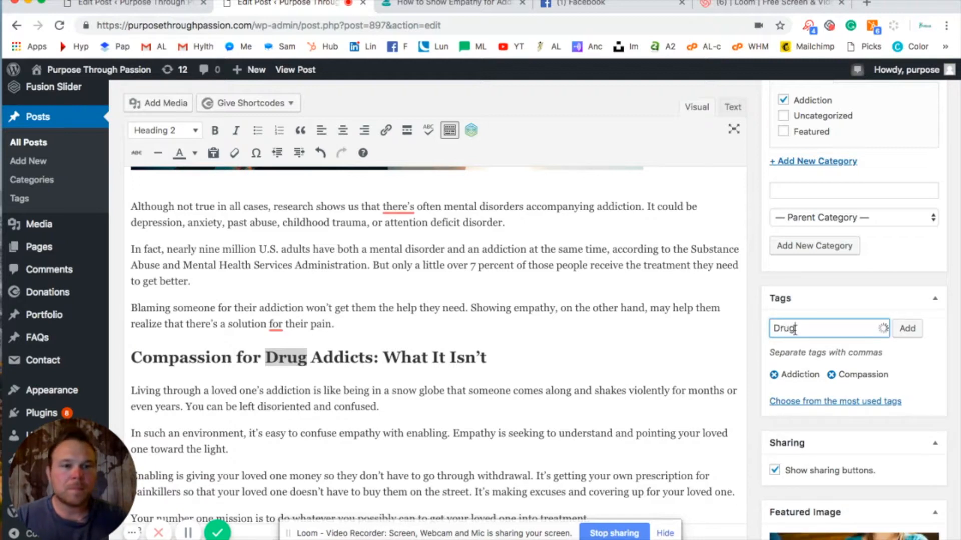
key("Return")
Add "Purpose Through Passion" as another tag on the post.
type("Pur")
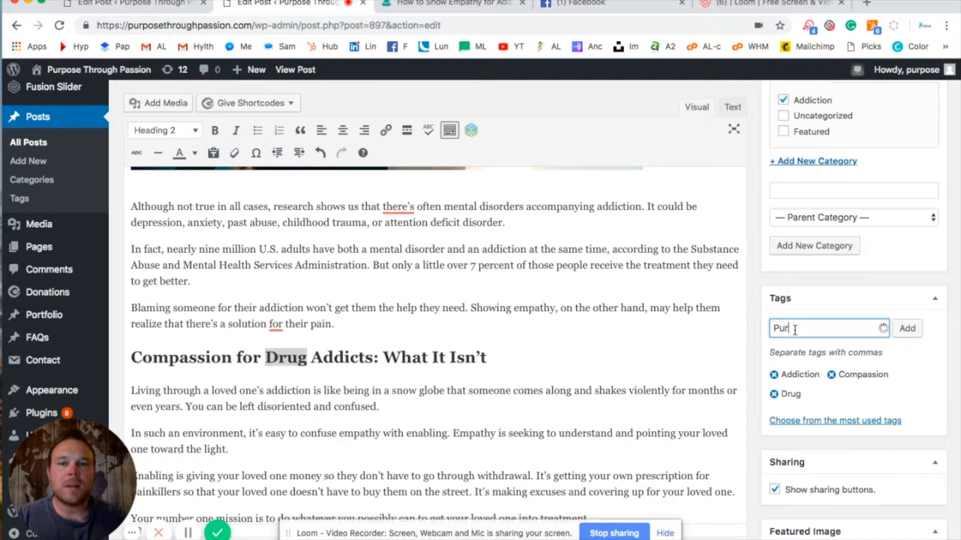
type("pose Through Passion")
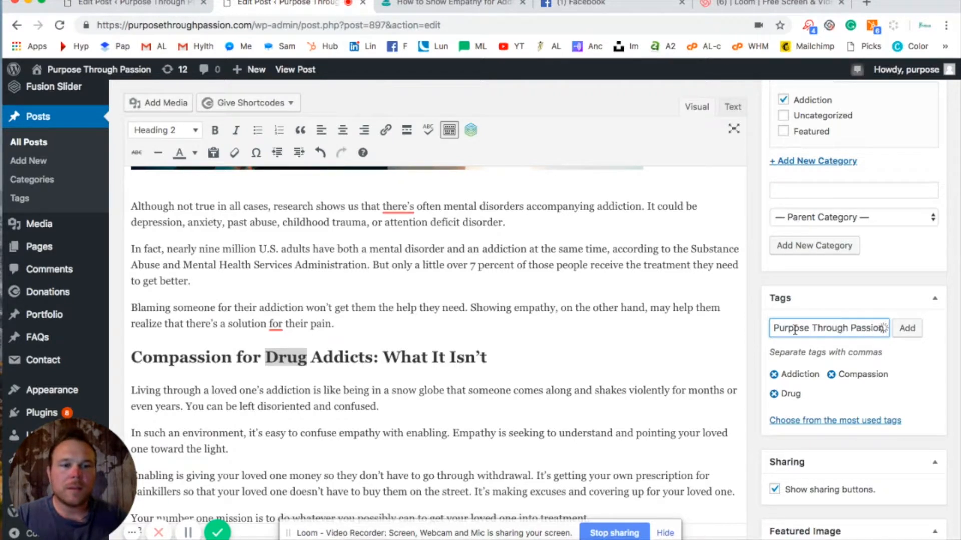
key("Return")
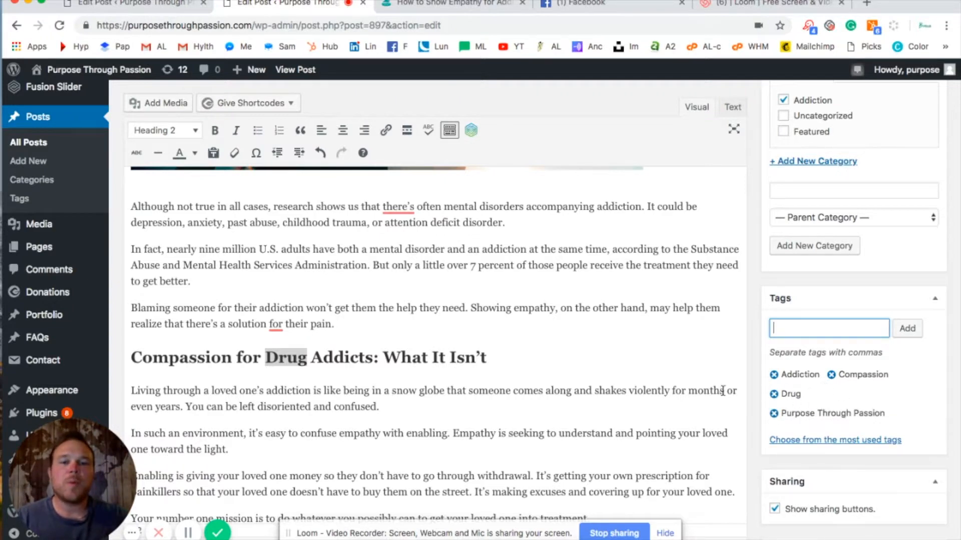
scroll(761, 397, "down", 5)
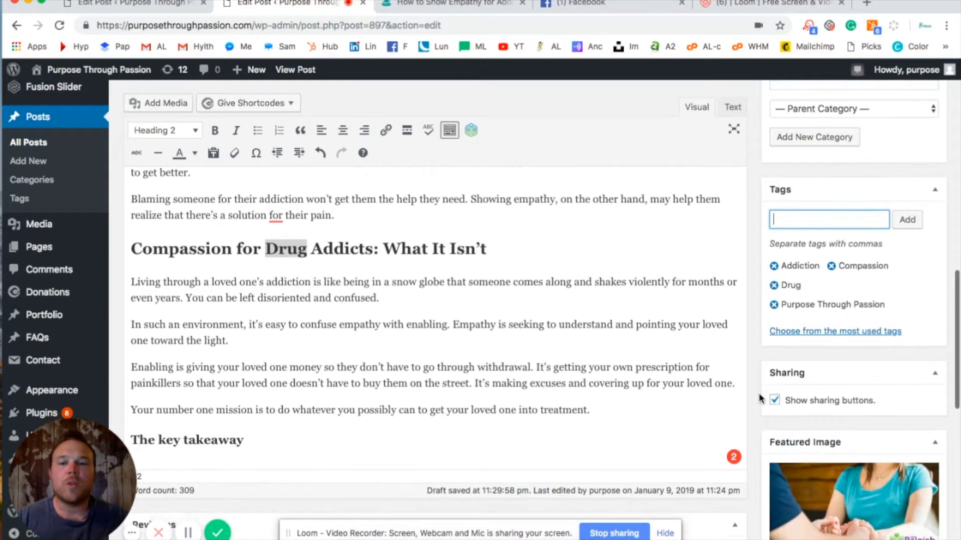
Examine the post's featured image in the editor and at the top of the published "How to Show Empathy for Addicts" page.
scroll(761, 397, "down", 4)
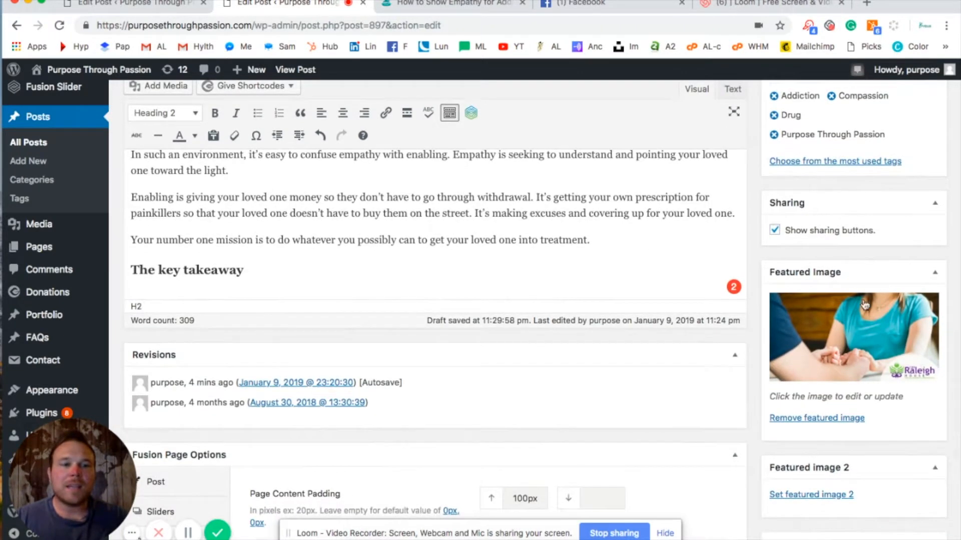
left_click(413, 4)
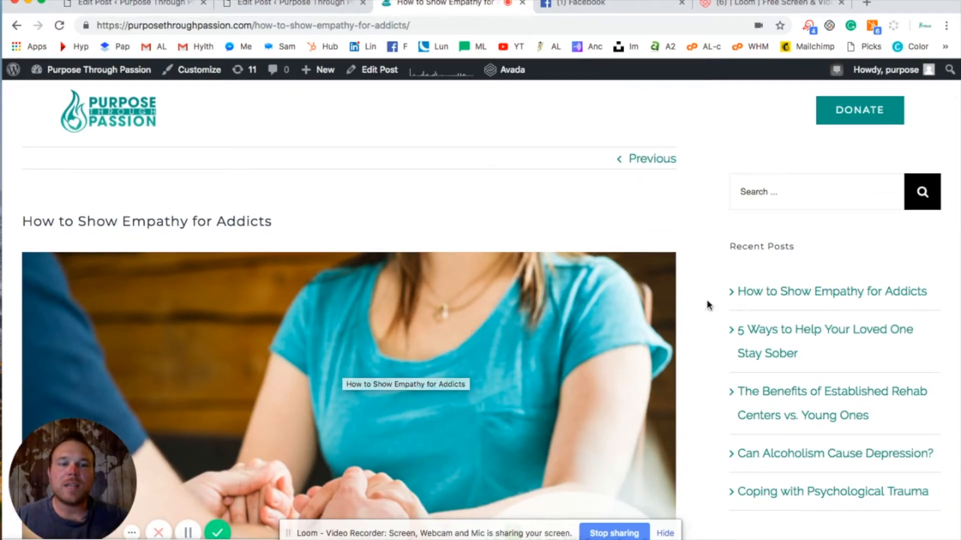
left_click(159, 5)
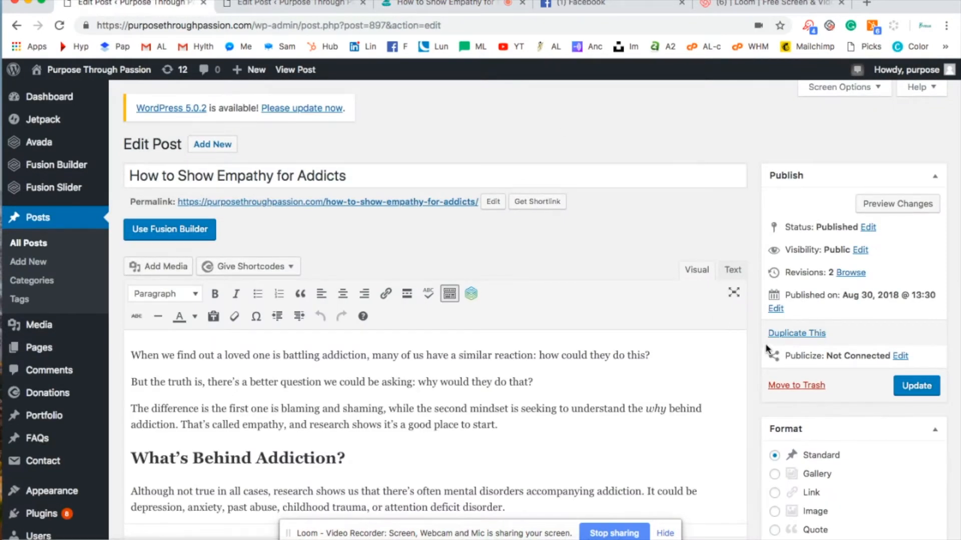
Collapse the Featured image 2 box and set How-to-Show-Empathy-for-Addicts.jpg from the media library as the post's featured image.
scroll(805, 319, "down", 15)
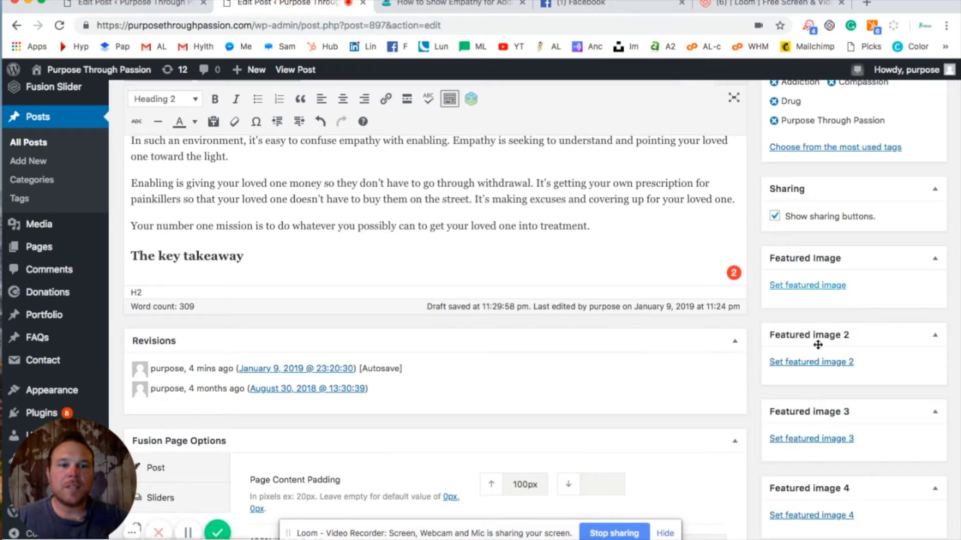
left_click(934, 335)
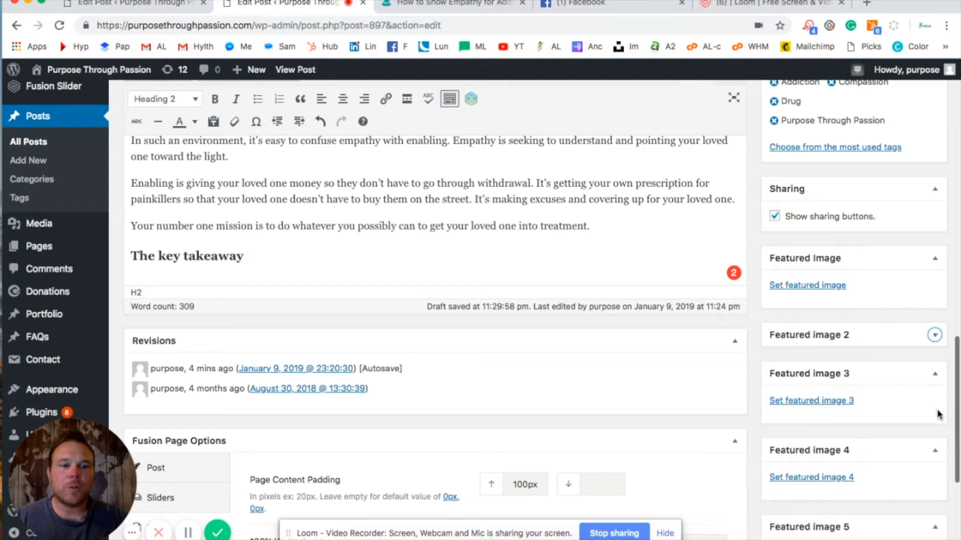
left_click(802, 288)
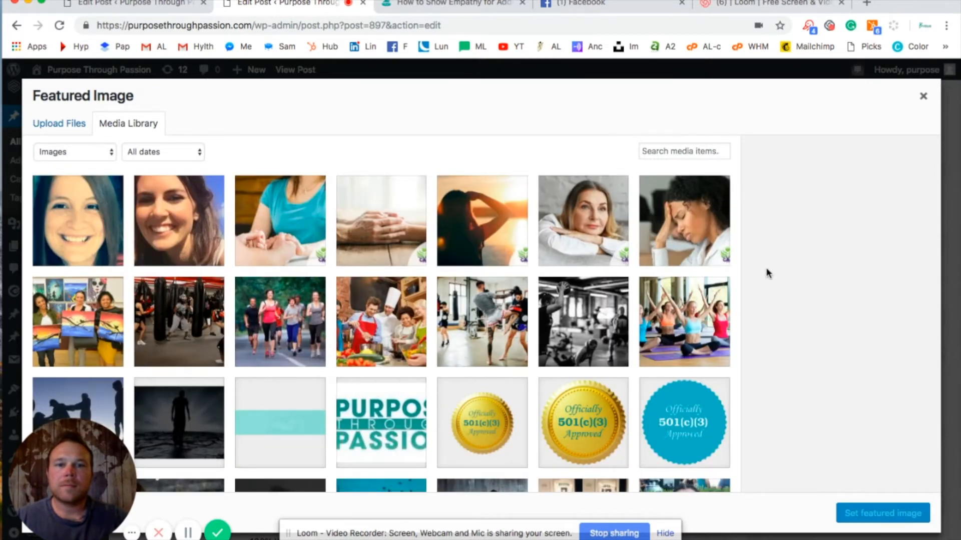
left_click(301, 214)
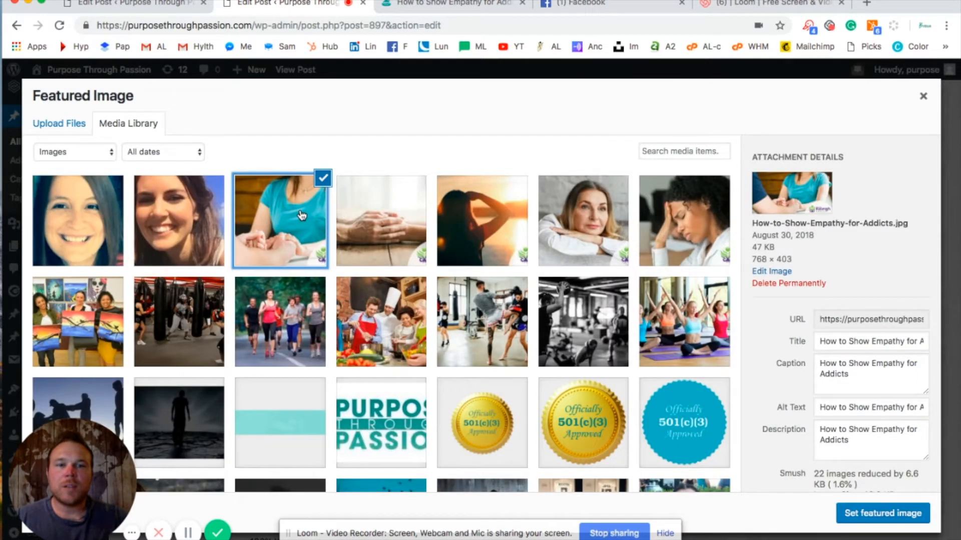
left_click(897, 519)
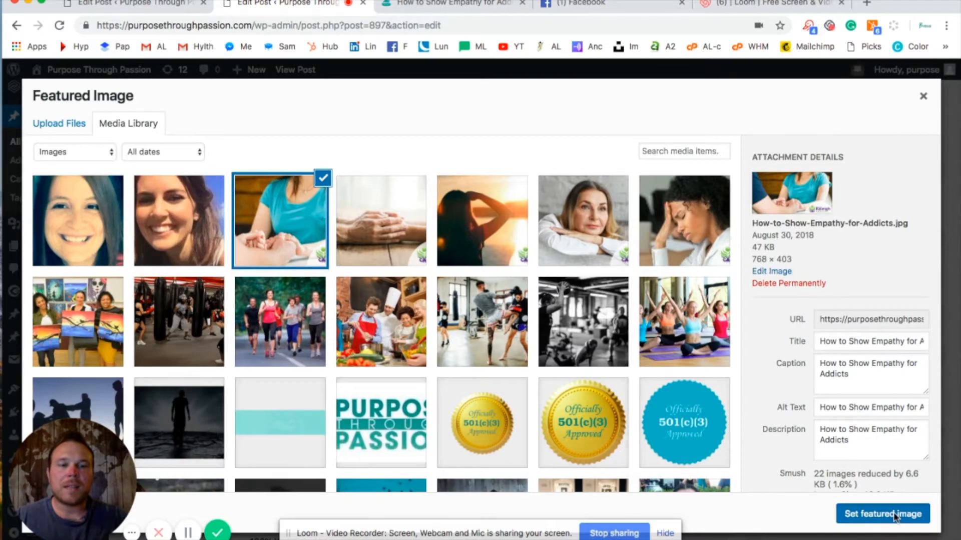
Review the published post from its featured image down to the Share This Post section and return to the post's editor.
scroll(760, 370, "up", 20)
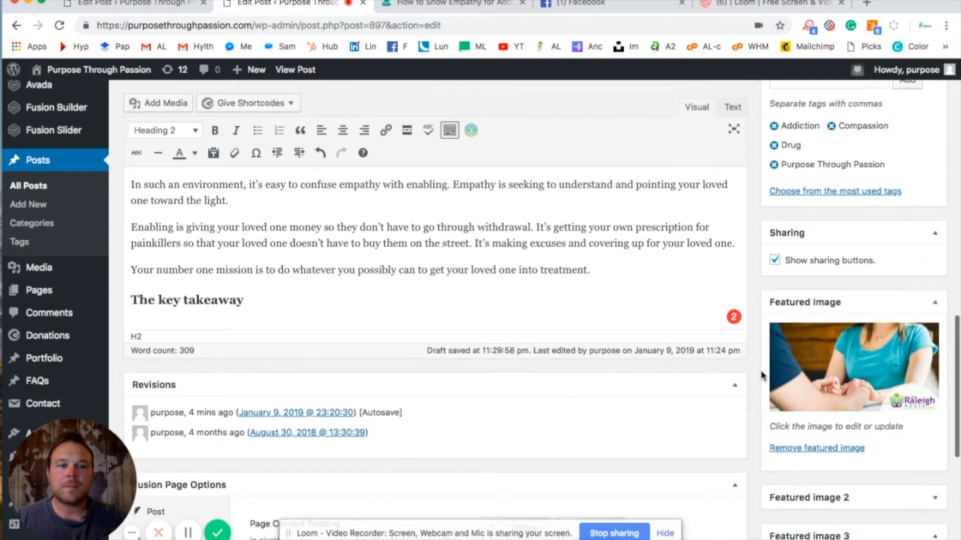
scroll(760, 370, "up", 6)
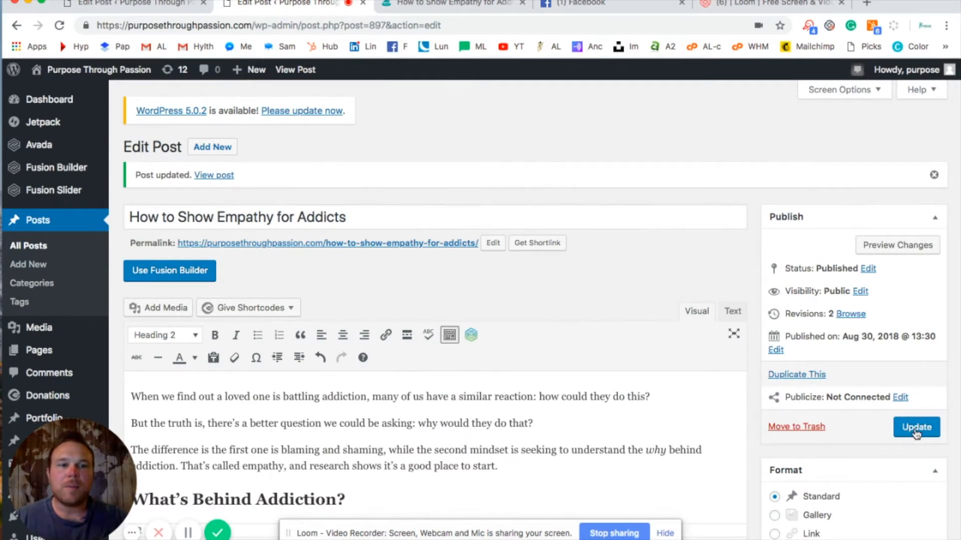
left_click(897, 244)
scroll(369, 279, "down", 12)
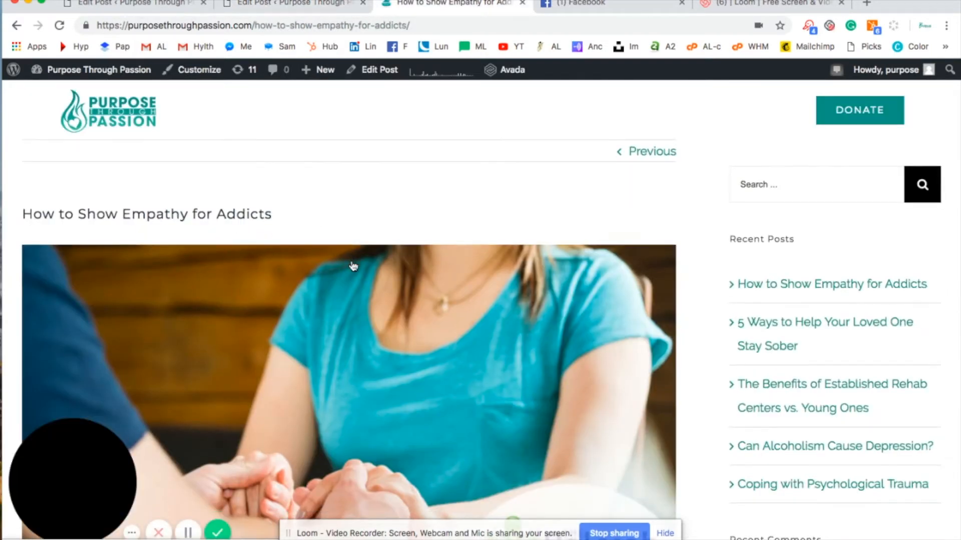
scroll(499, 291, "down", 10)
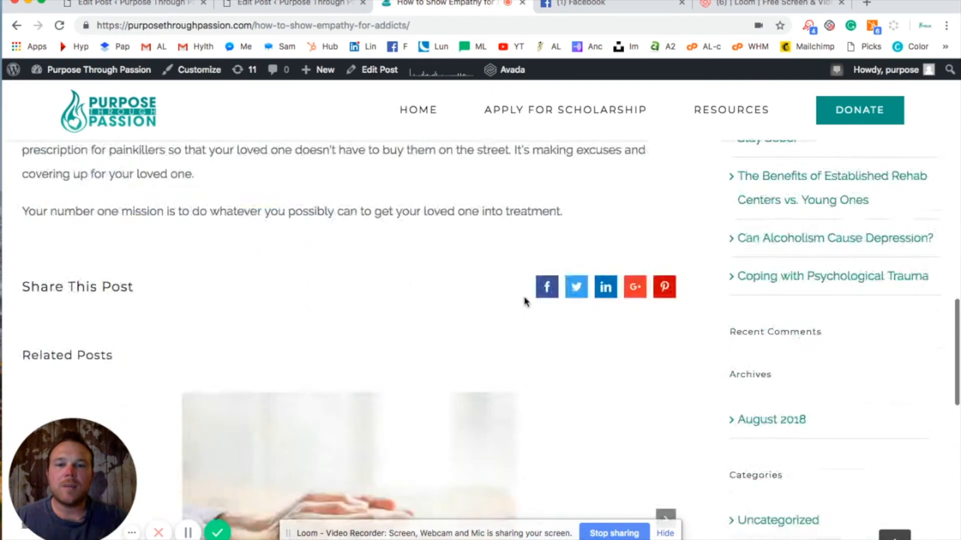
scroll(529, 302, "up", 5)
scroll(529, 300, "up", 15)
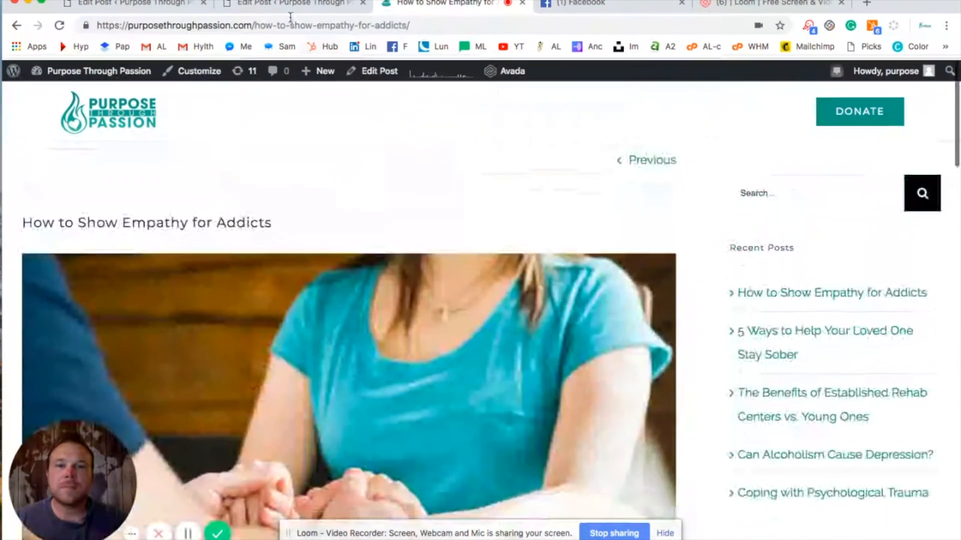
key("ctrl+shift+Tab")
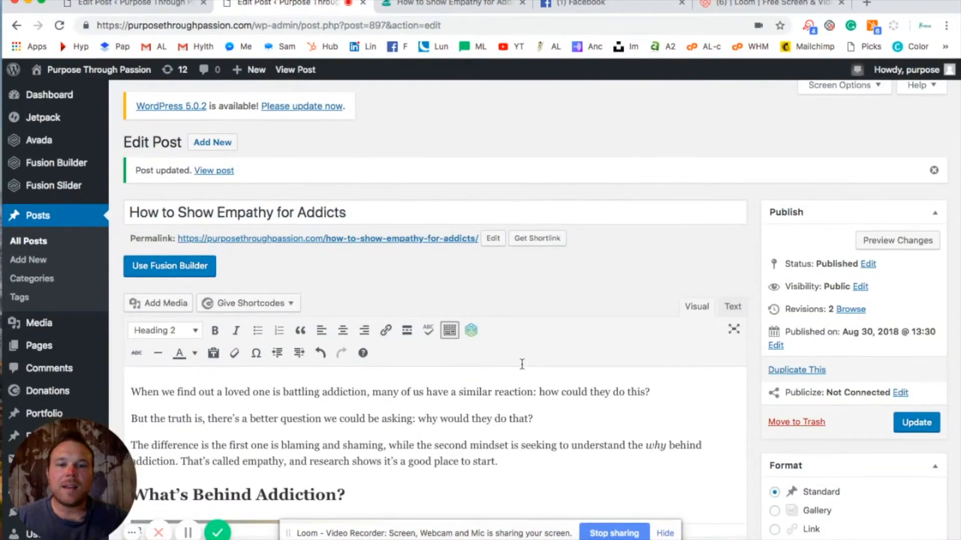
scroll(522, 365, "down", 2)
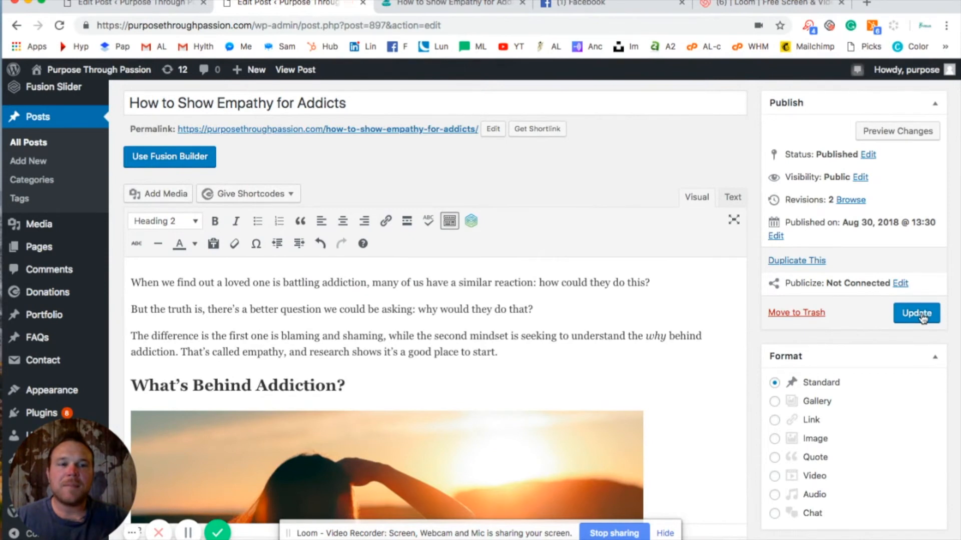